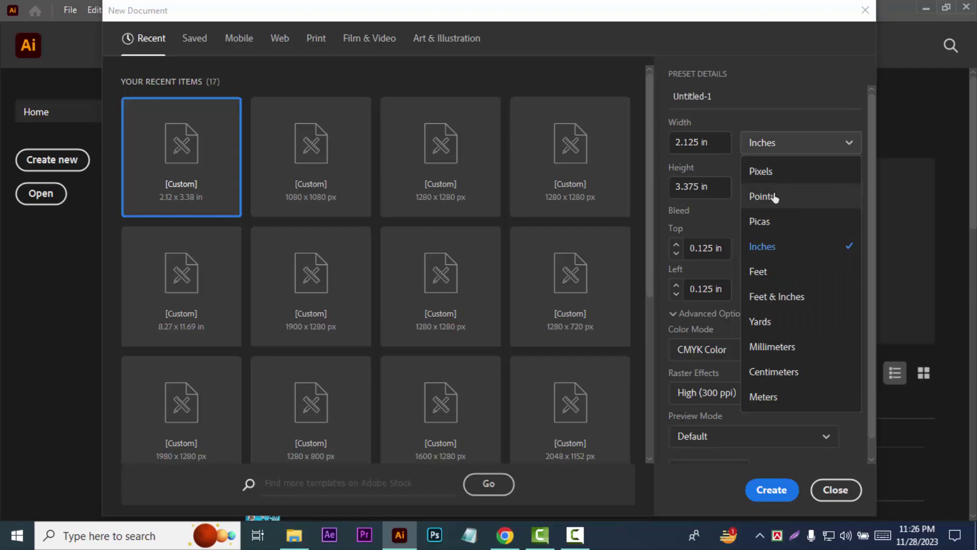
# - Set the new document to pixels, 1280 px wide and 1280 px high, with 1 artboard
pyautogui.click(762, 172)
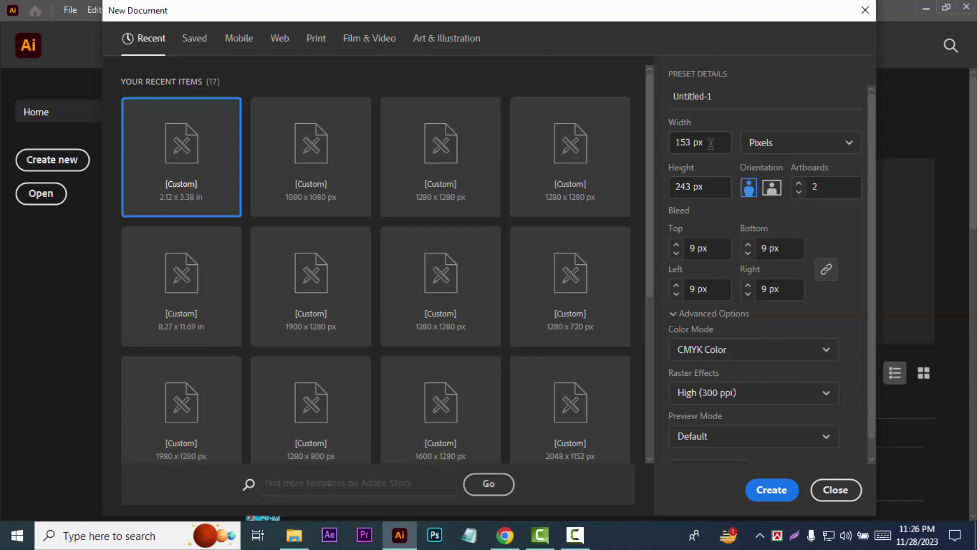
pyautogui.click(710, 143)
pyautogui.write('1280')
pyautogui.click(688, 187)
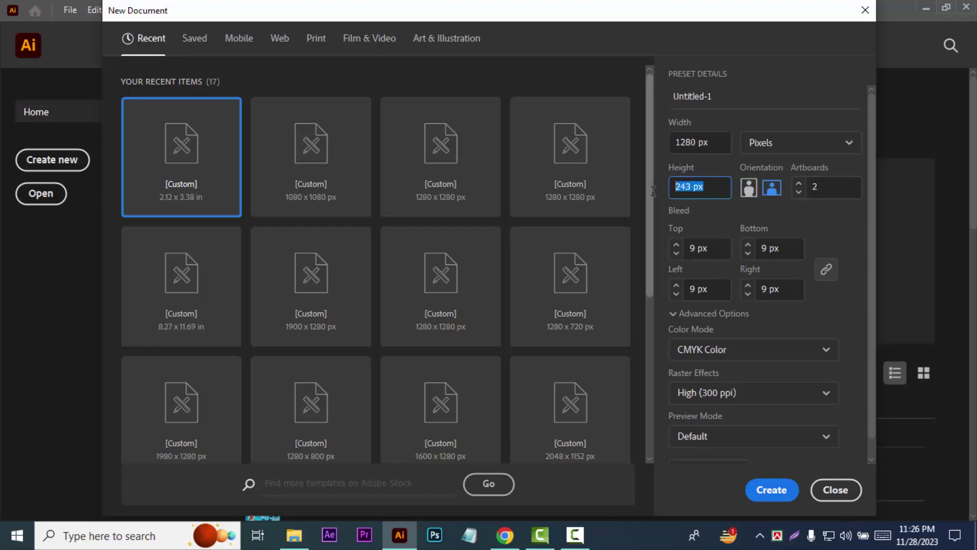
pyautogui.write('1280')
pyautogui.click(798, 194)
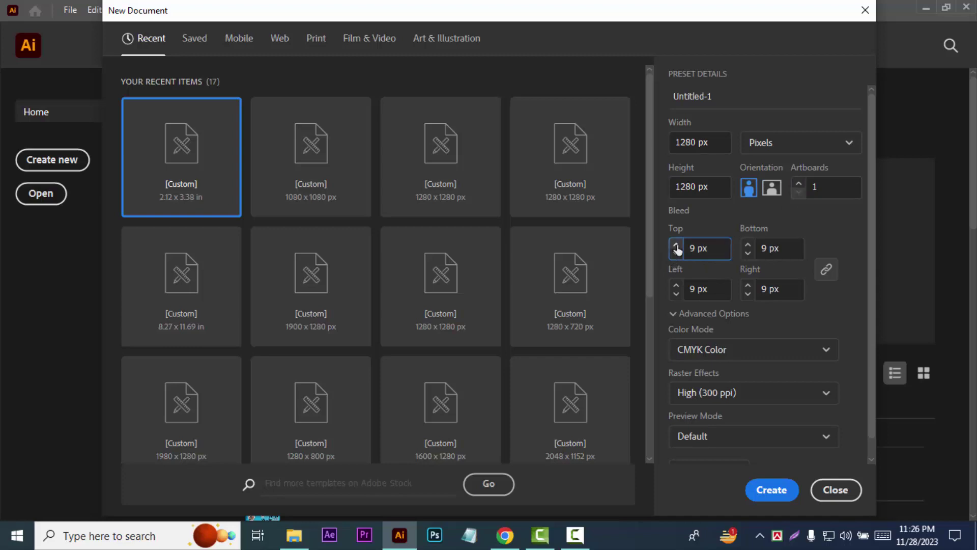
# - Set the bleed to 0 px on all sides and create the document
pyautogui.click(675, 246)
pyautogui.click(676, 246)
pyautogui.click(676, 246)
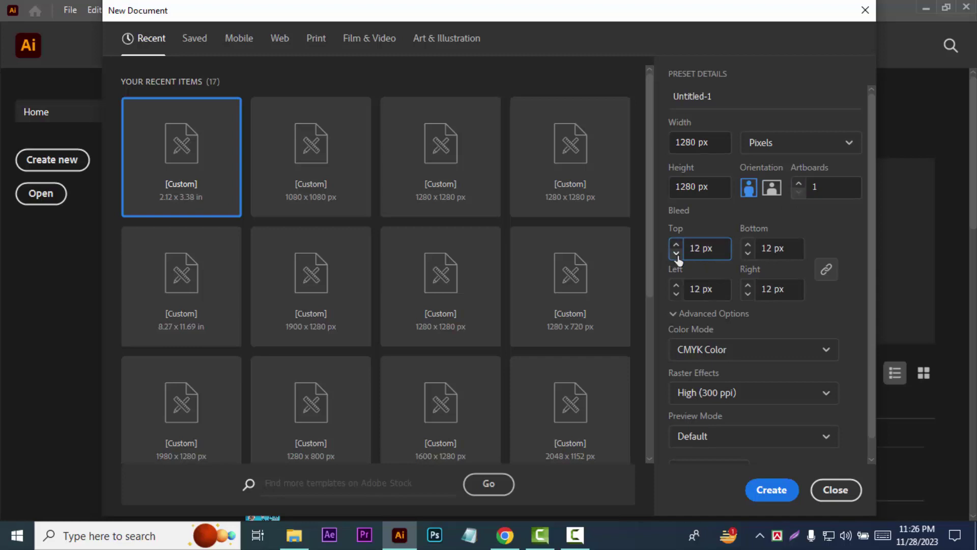
pyautogui.click(676, 254)
pyautogui.click(676, 254)
pyautogui.click(676, 254)
pyautogui.click(677, 254)
pyautogui.click(677, 254)
pyautogui.click(677, 254)
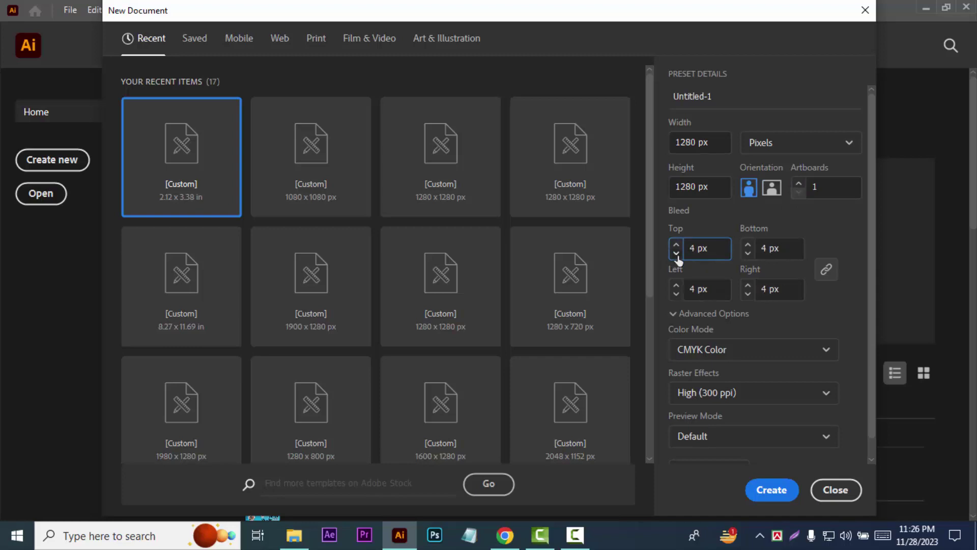
pyautogui.click(676, 254)
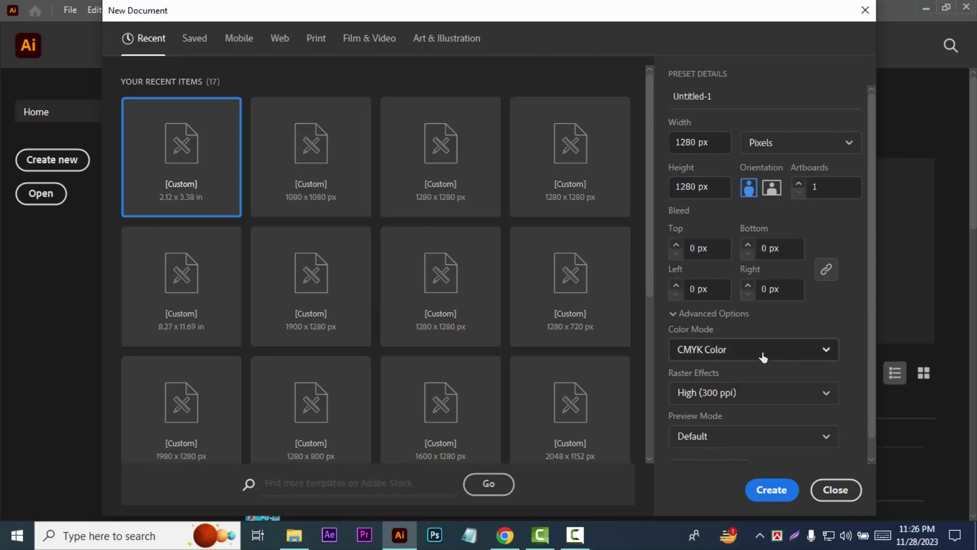
pyautogui.click(772, 491)
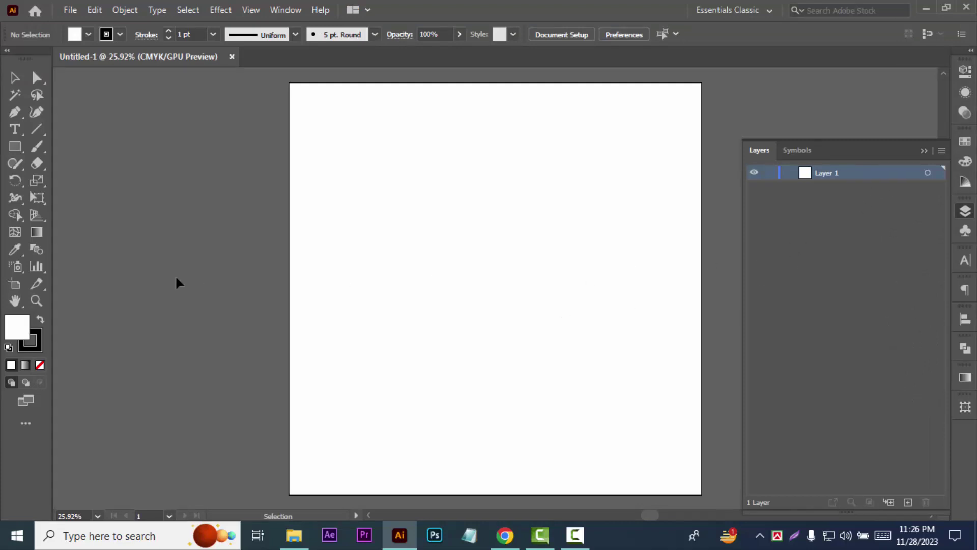
# - Set the default stroke to None, keeping a white fill
pyautogui.click(110, 39)
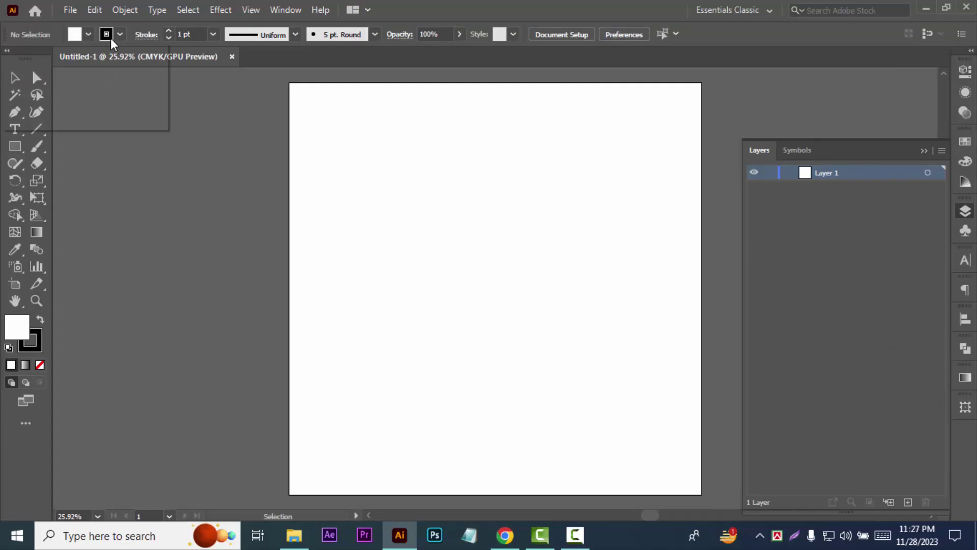
pyautogui.click(8, 55)
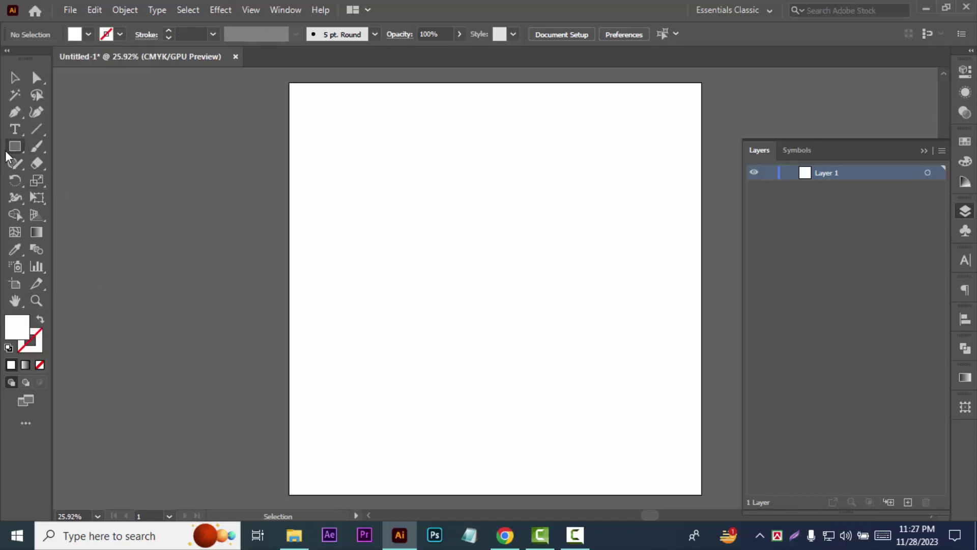
pyautogui.click(87, 35)
pyautogui.moveTo(578, 322); pyautogui.dragTo(493, 310)
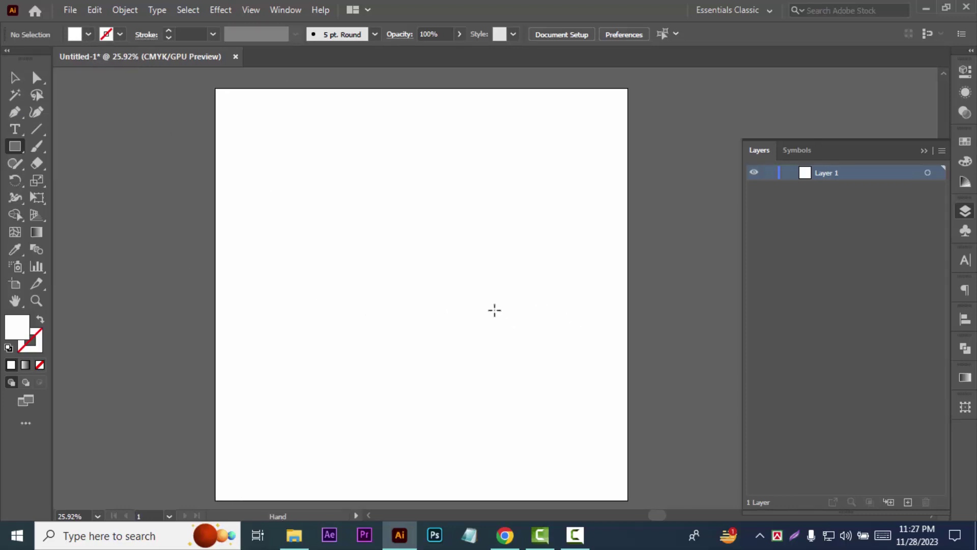
# - Draw a closed curved petal about 207 px tall in the artboard's upper middle with the Pen tool, with a concave lower-left edge
pyautogui.click(16, 113)
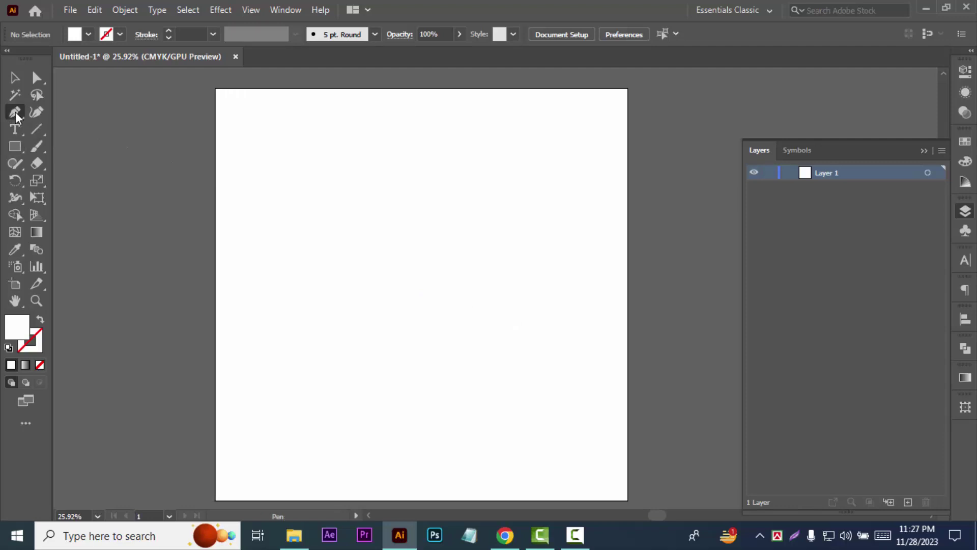
pyautogui.click(404, 158)
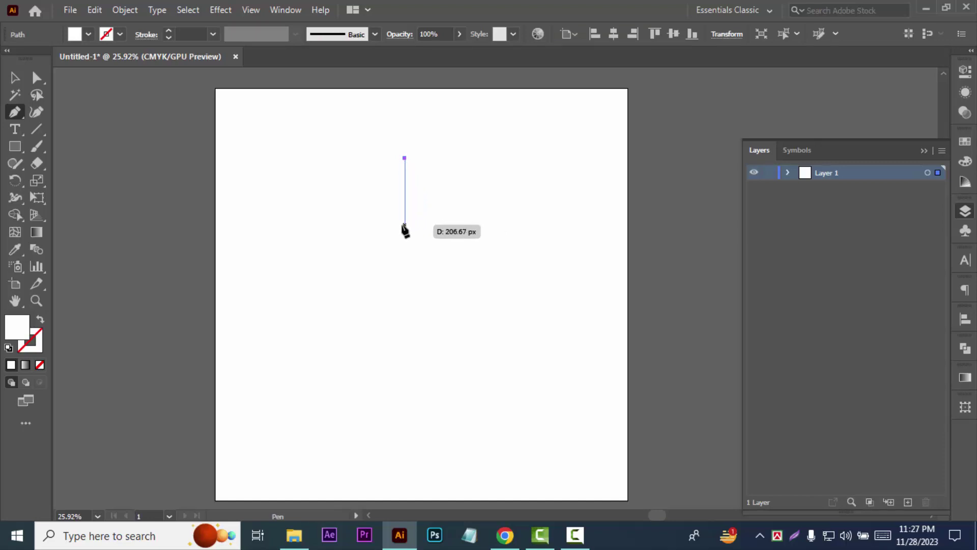
pyautogui.moveTo(405, 225); pyautogui.dragTo(380, 256)
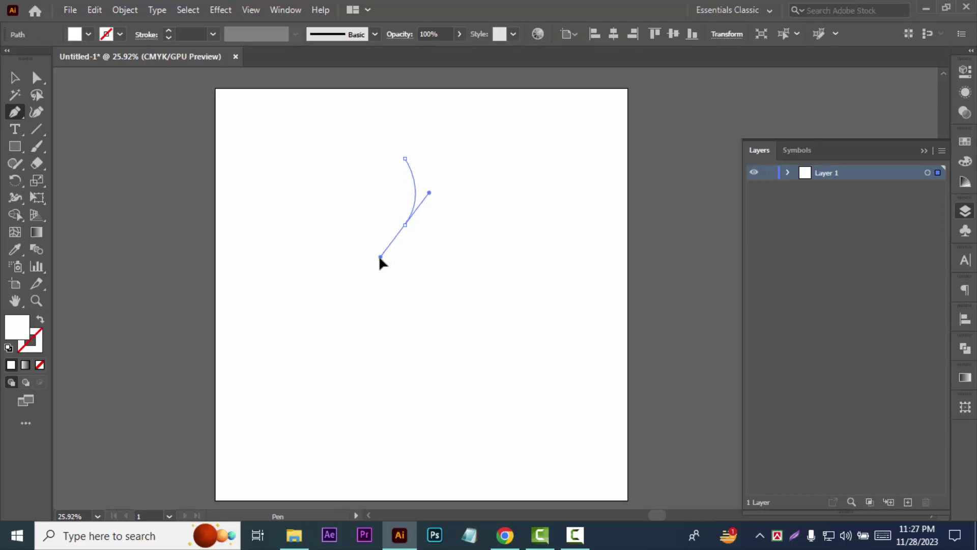
pyautogui.click(380, 256)
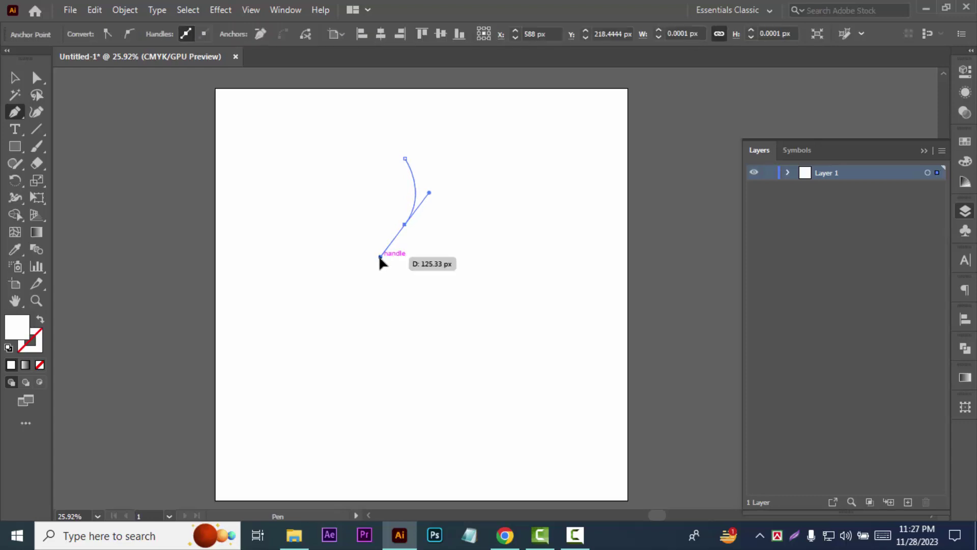
pyautogui.moveTo(379, 256); pyautogui.dragTo(488, 135)
pyautogui.hotkey('ctrl', '=')
pyautogui.hotkey('ctrl', '=')
pyautogui.hotkey('ctrl', '=')
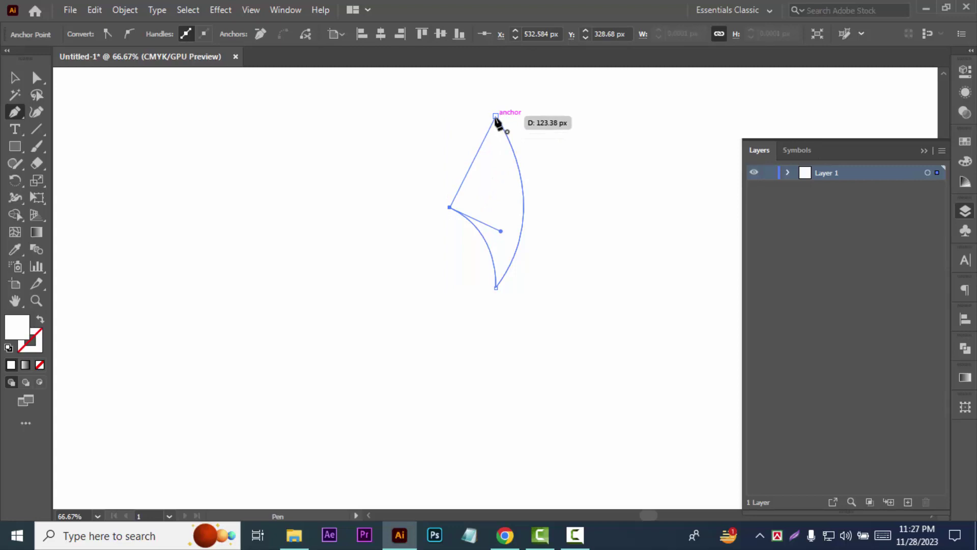
pyautogui.click(495, 117)
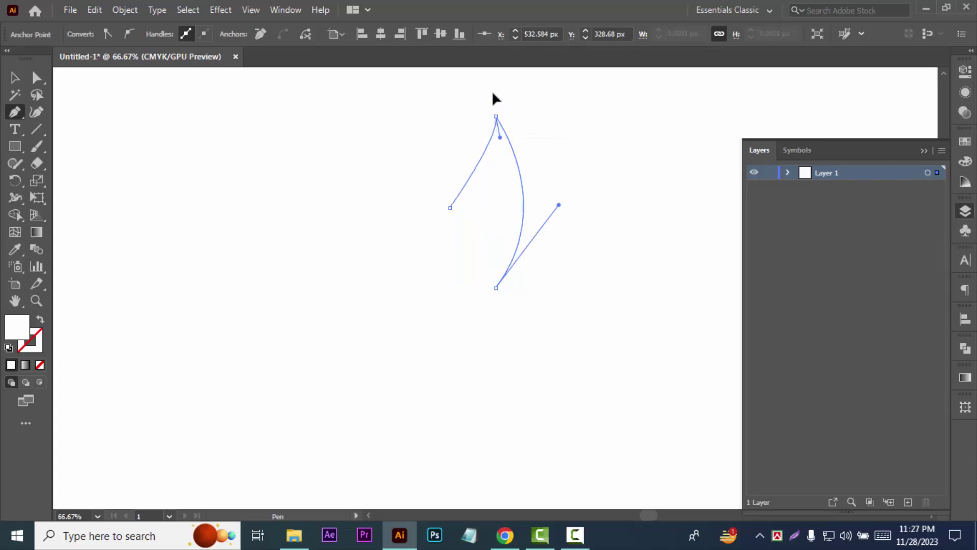
pyautogui.moveTo(493, 93); pyautogui.dragTo(552, 162)
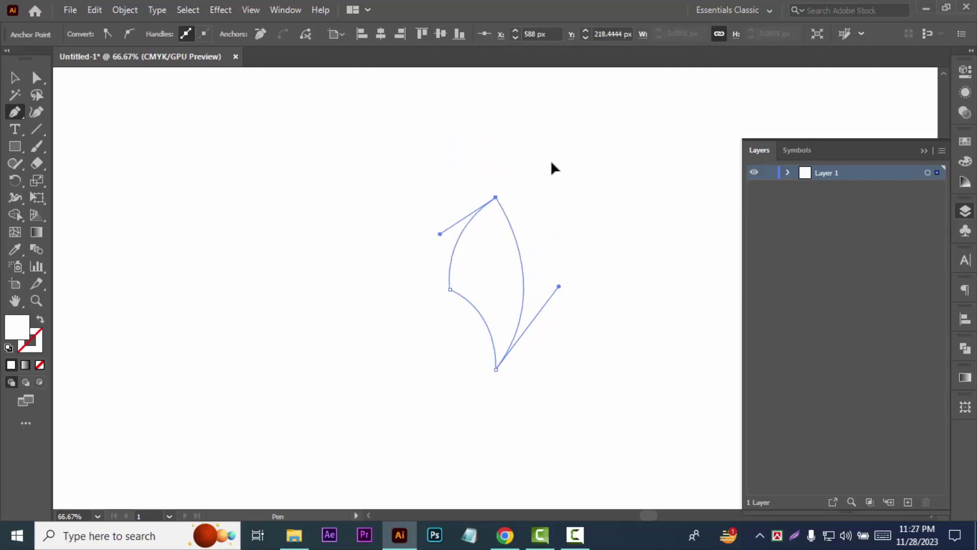
# - Fill the petal path with magenta
pyautogui.click(13, 80)
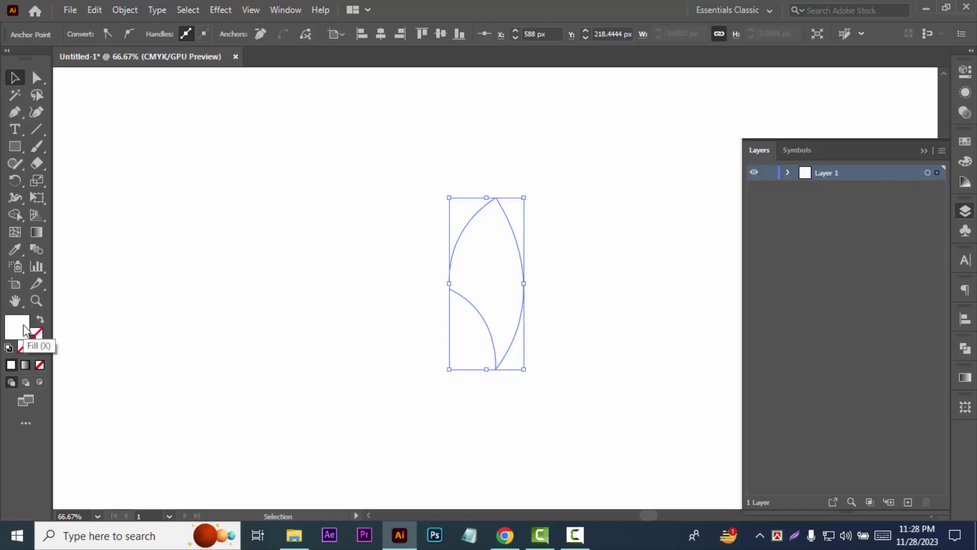
pyautogui.click(362, 264)
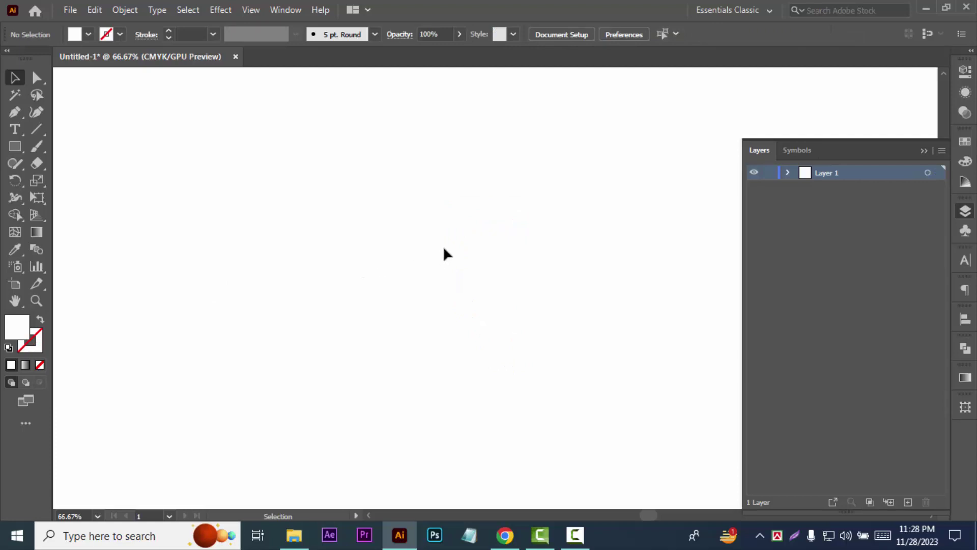
pyautogui.click(498, 286)
pyautogui.click(88, 34)
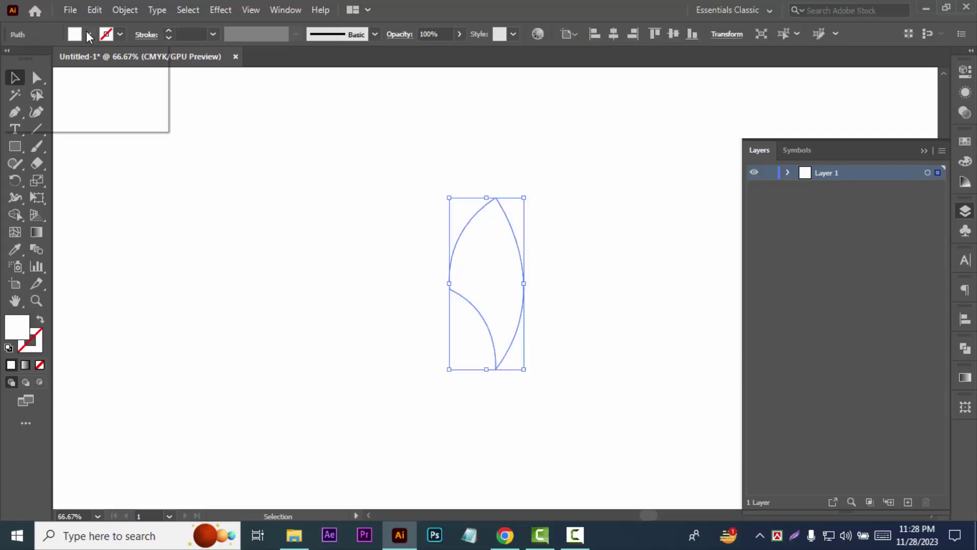
pyautogui.click(100, 58)
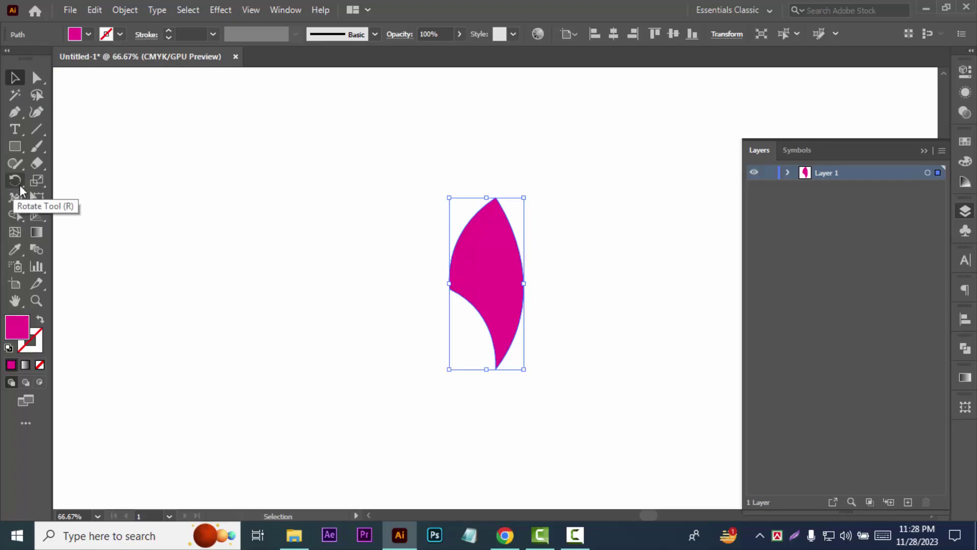
# - Round the petal's left corner and even out its lower-left edge down to the tip with the Smooth tool, then deselect it
pyautogui.click(19, 168)
pyautogui.moveTo(21, 169); pyautogui.dragTo(56, 196)
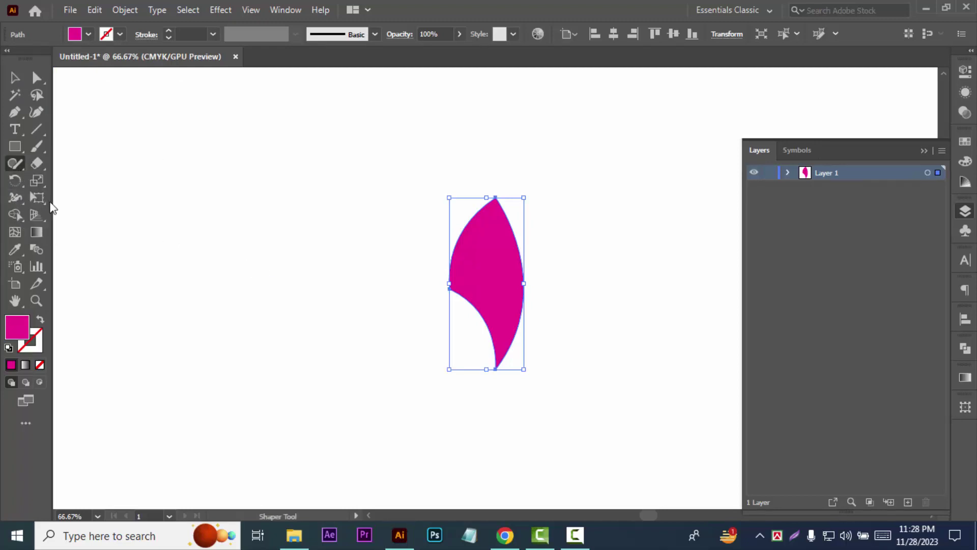
pyautogui.click(17, 80)
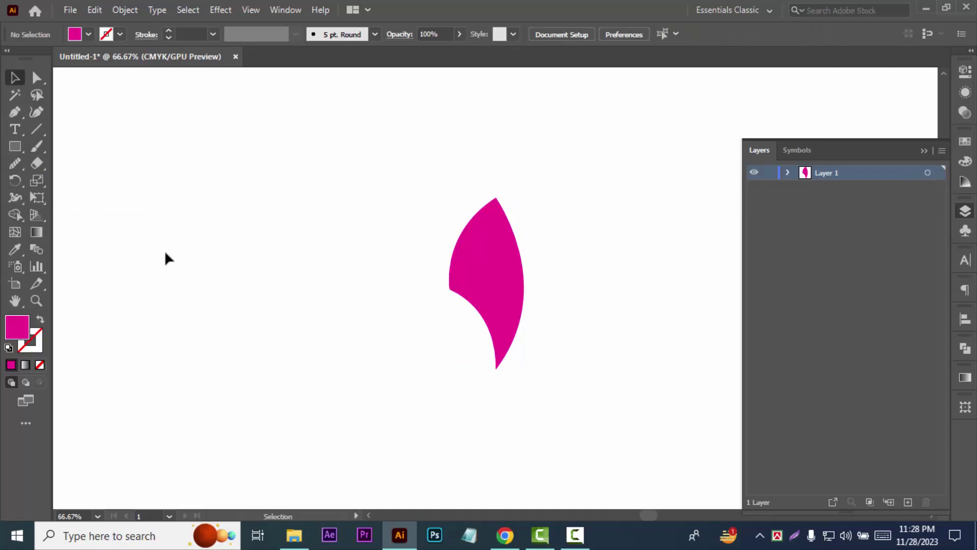
pyautogui.click(487, 291)
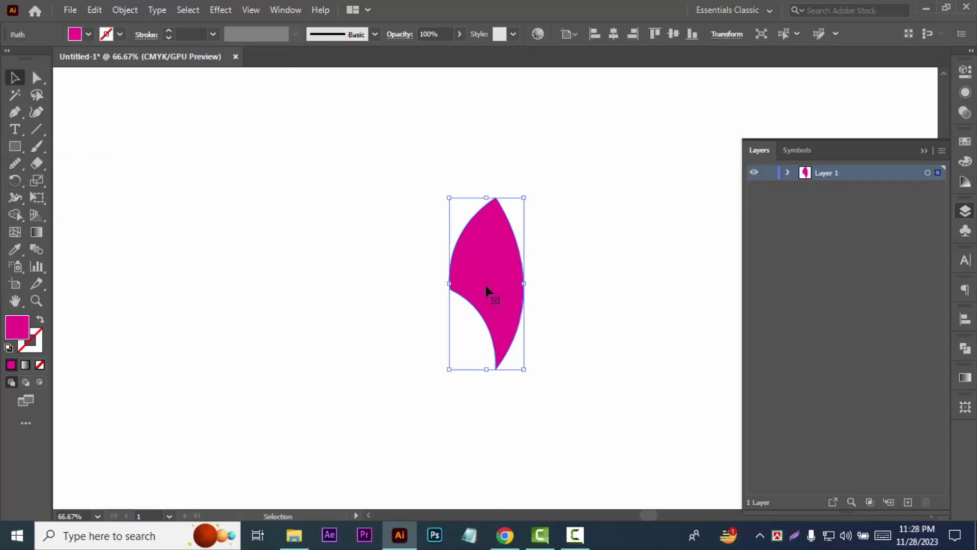
pyautogui.click(15, 163)
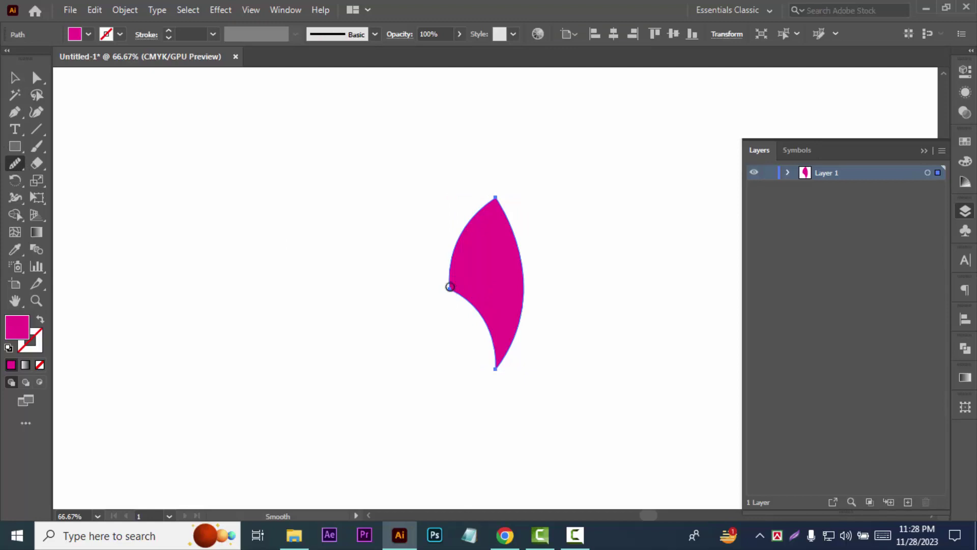
pyautogui.moveTo(449, 287)
pyautogui.mouseDown()
pyautogui.moveTo(449, 261)
pyautogui.moveTo(448, 285)
pyautogui.moveTo(491, 342)
pyautogui.mouseUp()
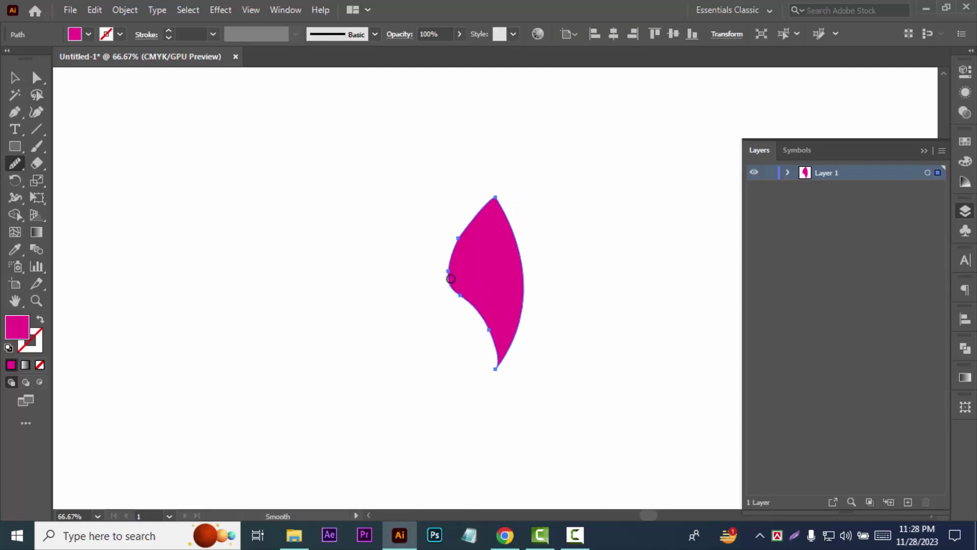
pyautogui.moveTo(450, 279); pyautogui.dragTo(497, 341)
pyautogui.moveTo(452, 280); pyautogui.dragTo(480, 343)
pyautogui.moveTo(458, 290); pyautogui.dragTo(487, 338)
pyautogui.moveTo(499, 366); pyautogui.dragTo(456, 314)
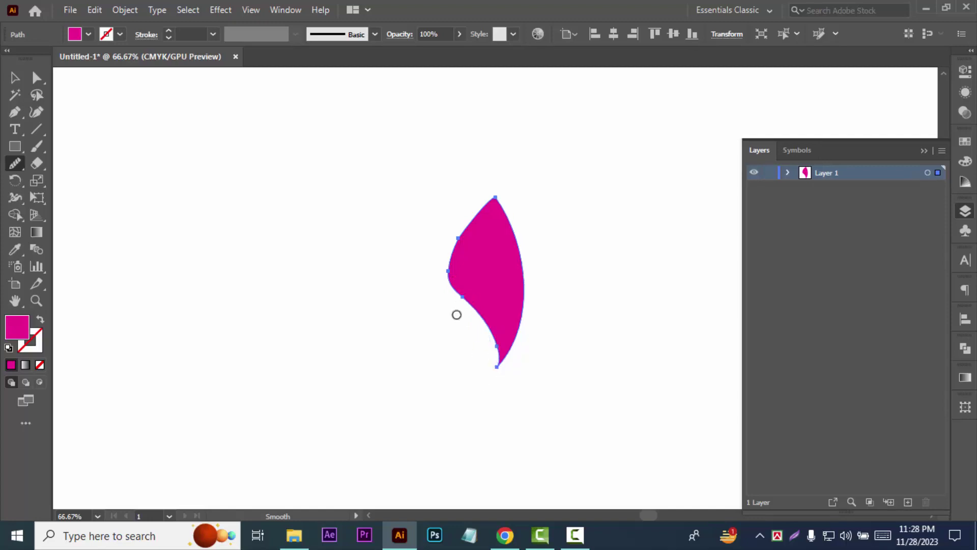
pyautogui.moveTo(488, 371); pyautogui.dragTo(486, 314)
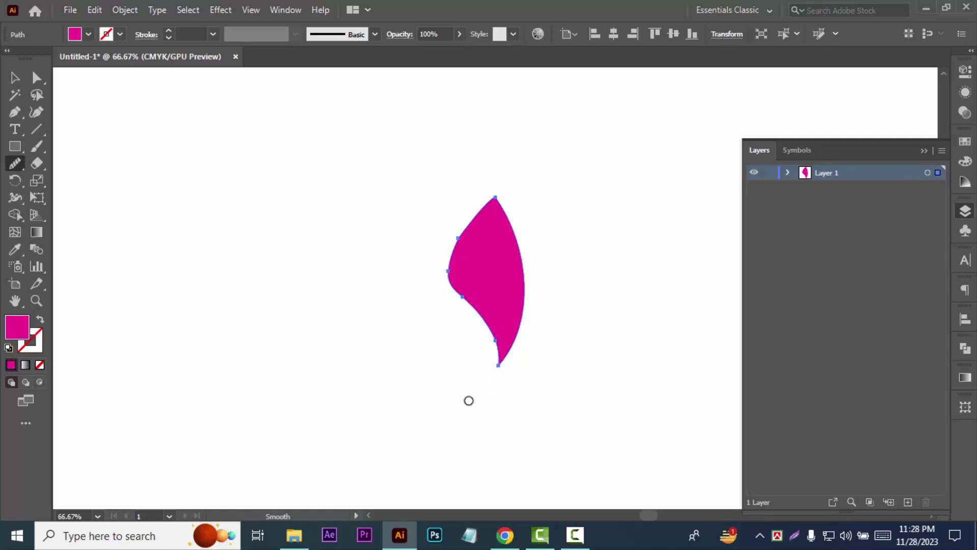
pyautogui.click(14, 77)
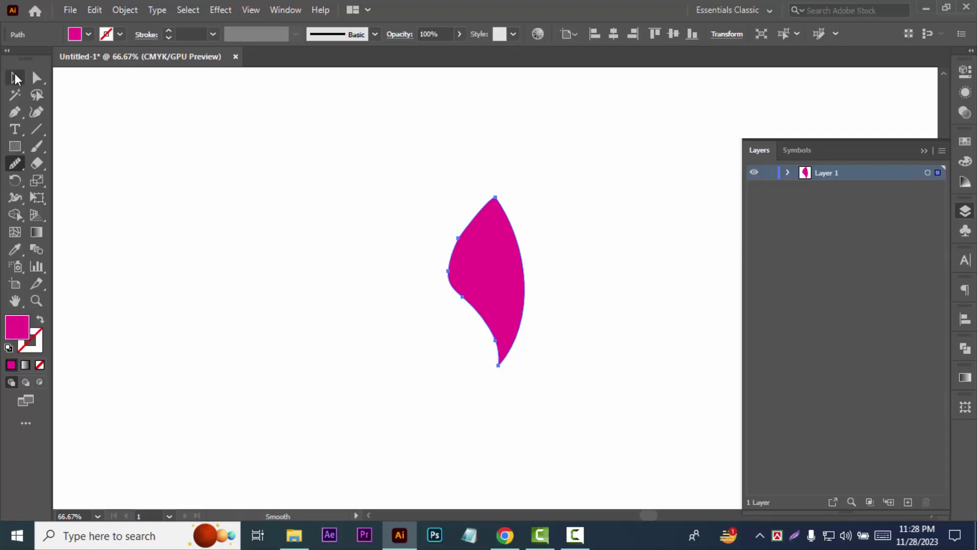
pyautogui.click(218, 247)
# - Copy the magenta petal and paste the duplicate in front of it
pyautogui.click(482, 301)
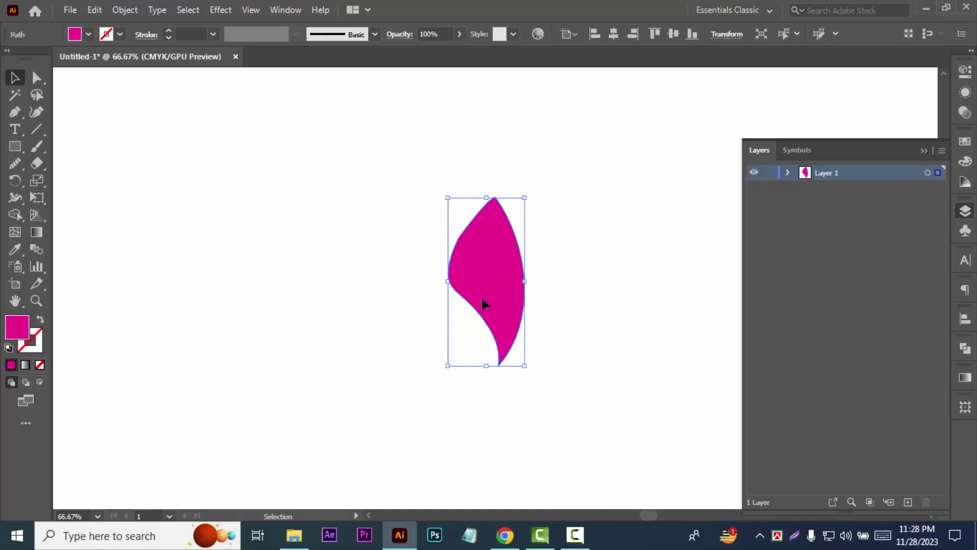
pyautogui.click(96, 11)
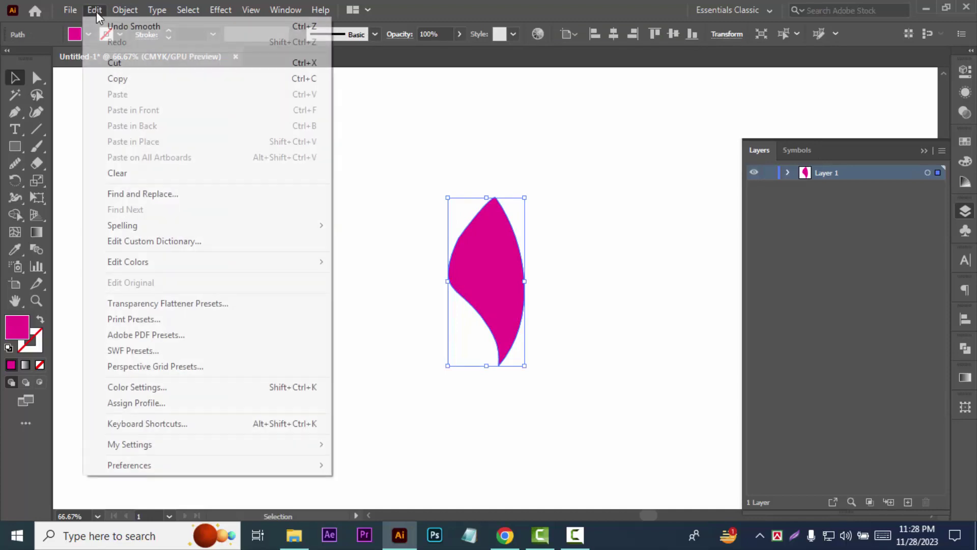
pyautogui.click(124, 80)
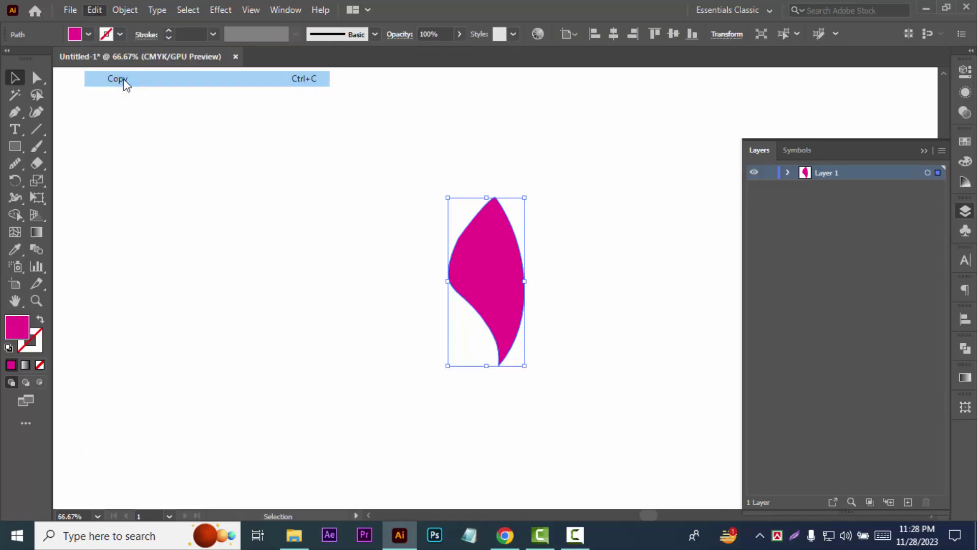
pyautogui.click(95, 11)
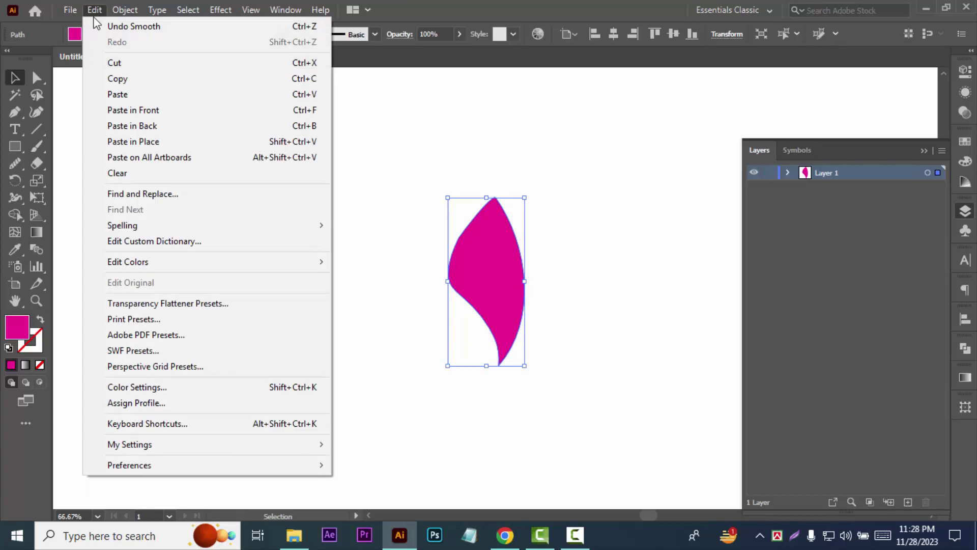
pyautogui.click(134, 112)
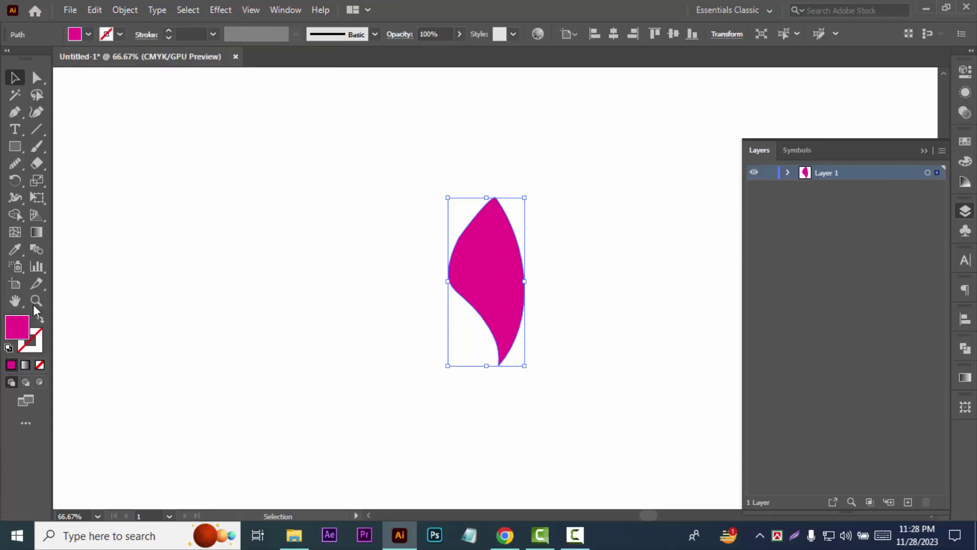
# - Set the front petal copy's fill to light pink F9A0DA
pyautogui.doubleClick(21, 331)
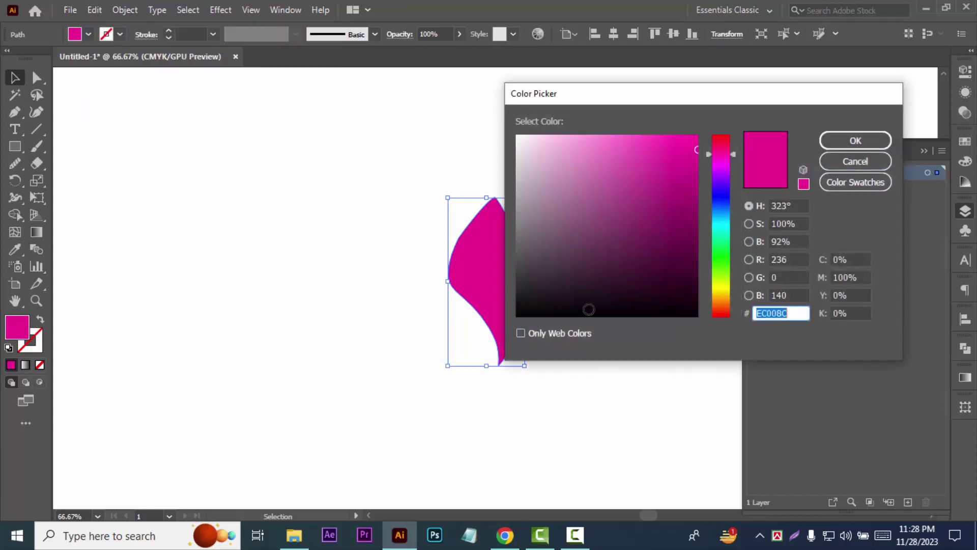
pyautogui.click(581, 138)
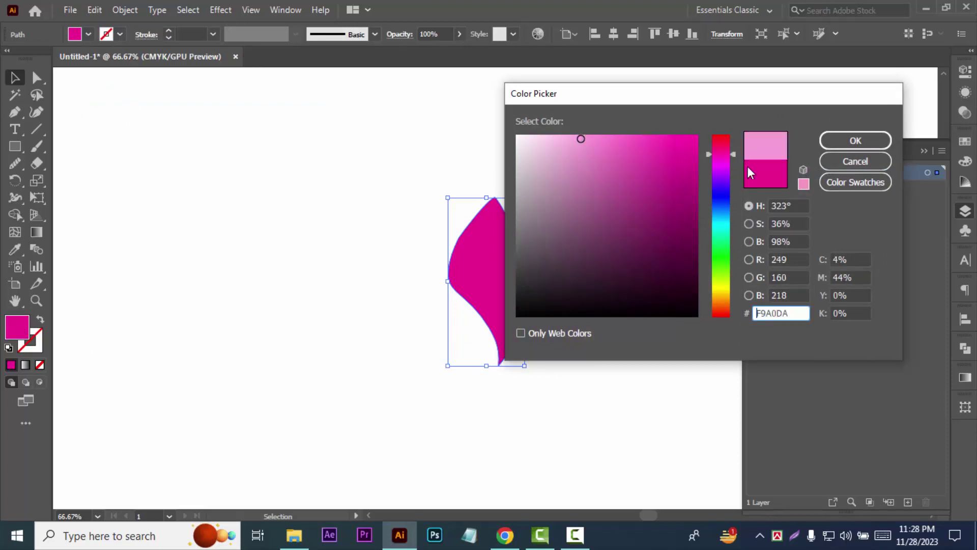
pyautogui.click(840, 145)
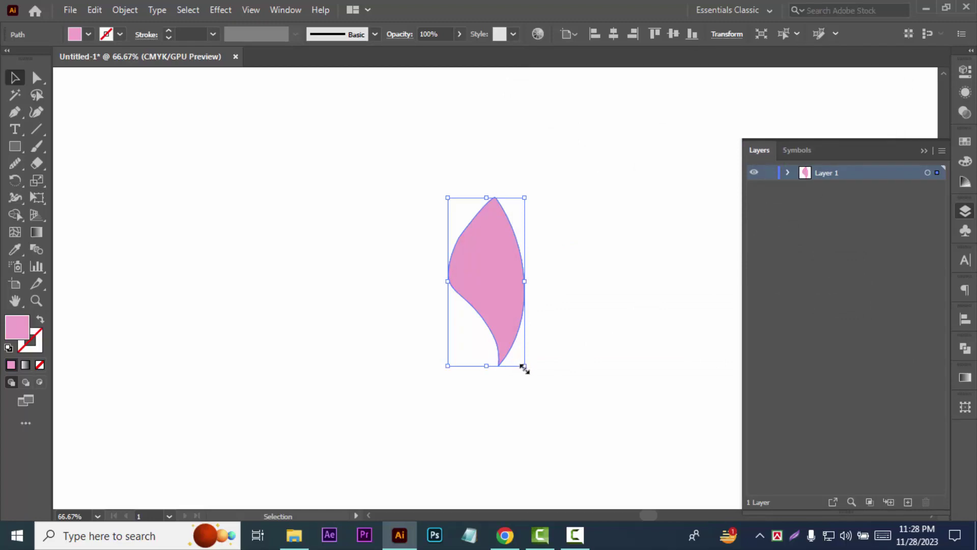
pyautogui.moveTo(524, 366); pyautogui.dragTo(514, 360)
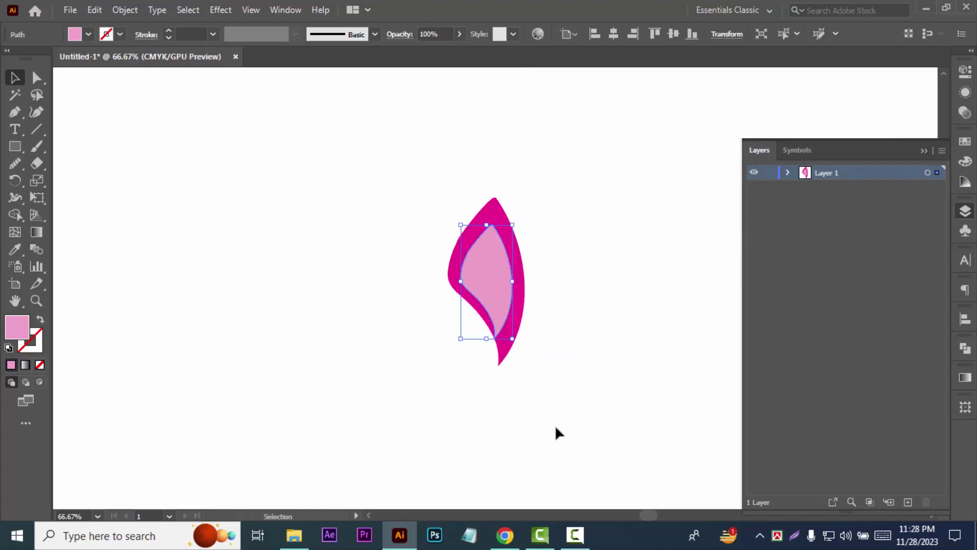
pyautogui.hotkey('ctrl', 'z')
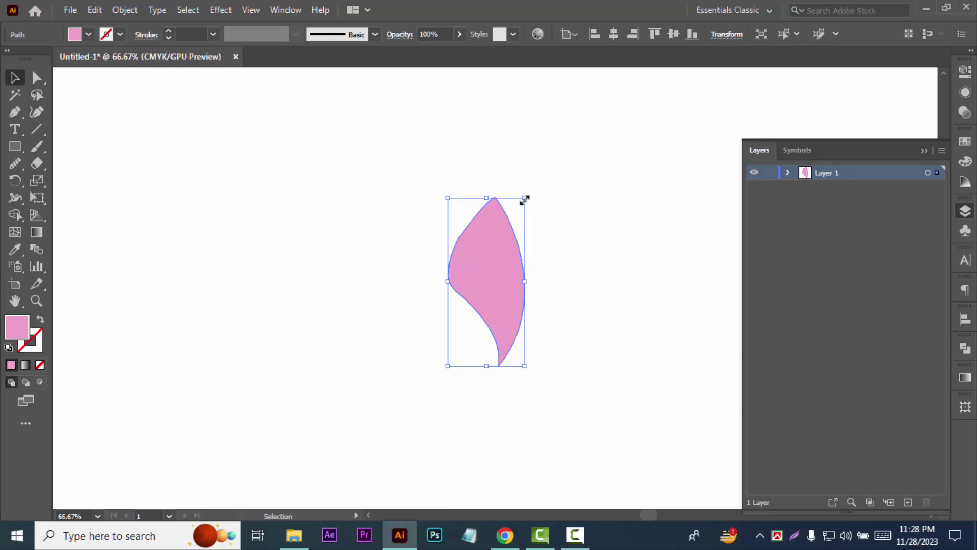
pyautogui.moveTo(524, 199); pyautogui.dragTo(524, 217)
pyautogui.hotkey('ctrl', 'z')
# - Scale the light pink petal proportionally about its centre to roughly half size and place its upper tip on the magenta petal's upper tip
pyautogui.moveTo(524, 198); pyautogui.dragTo(525, 239)
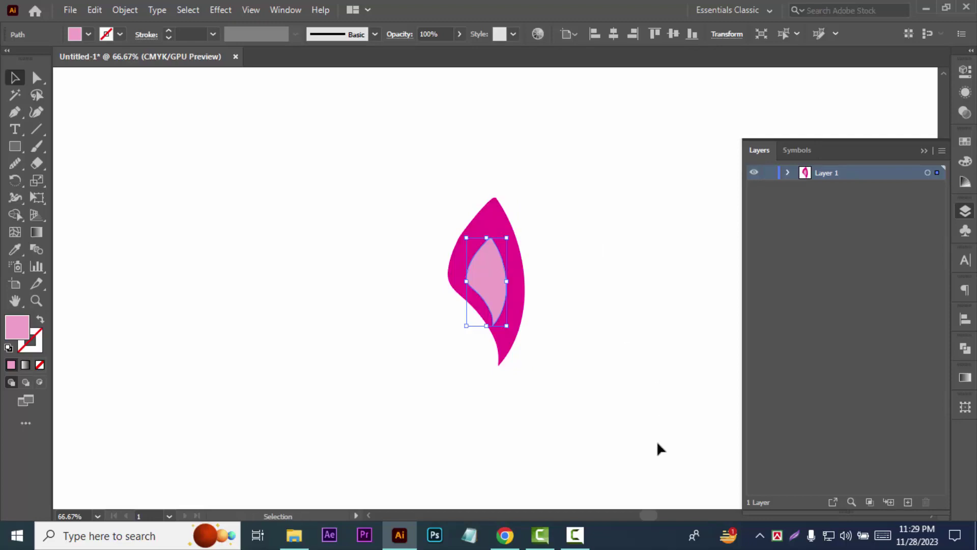
pyautogui.hotkey('ctrl', '=')
pyautogui.hotkey('ctrl', '=')
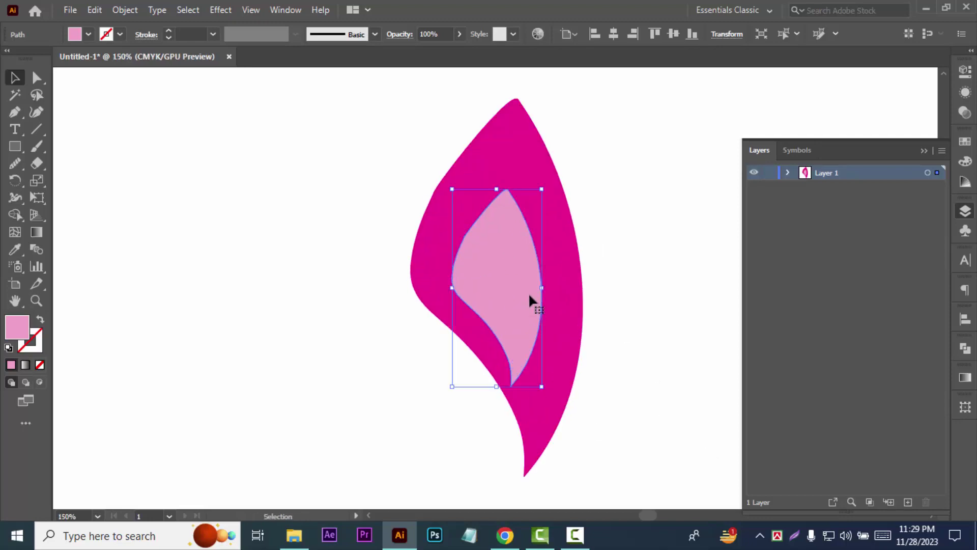
pyautogui.moveTo(530, 296); pyautogui.dragTo(539, 205)
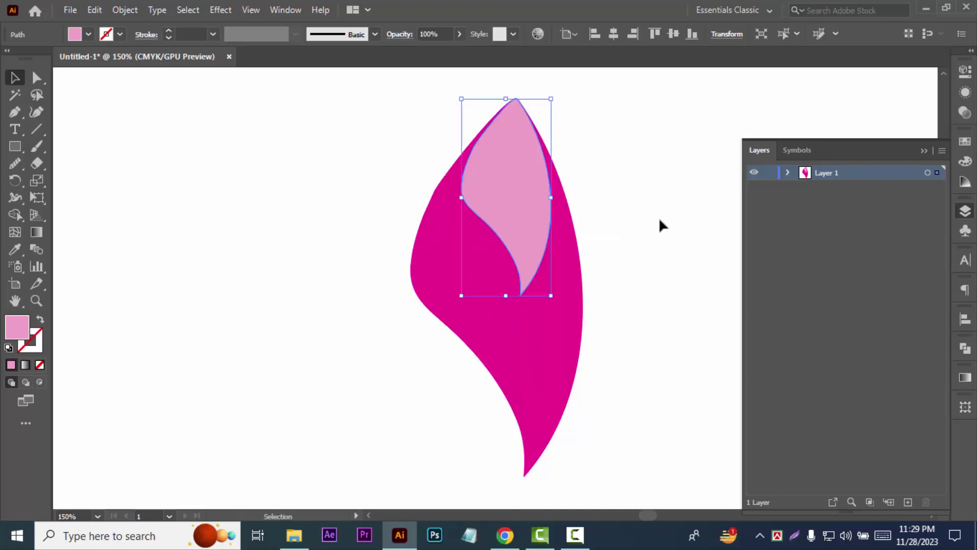
pyautogui.press('Left')
pyautogui.press('Left')
pyautogui.press('Left')
pyautogui.press('Right')
pyautogui.press('Right')
pyautogui.press('Right')
pyautogui.click(652, 226)
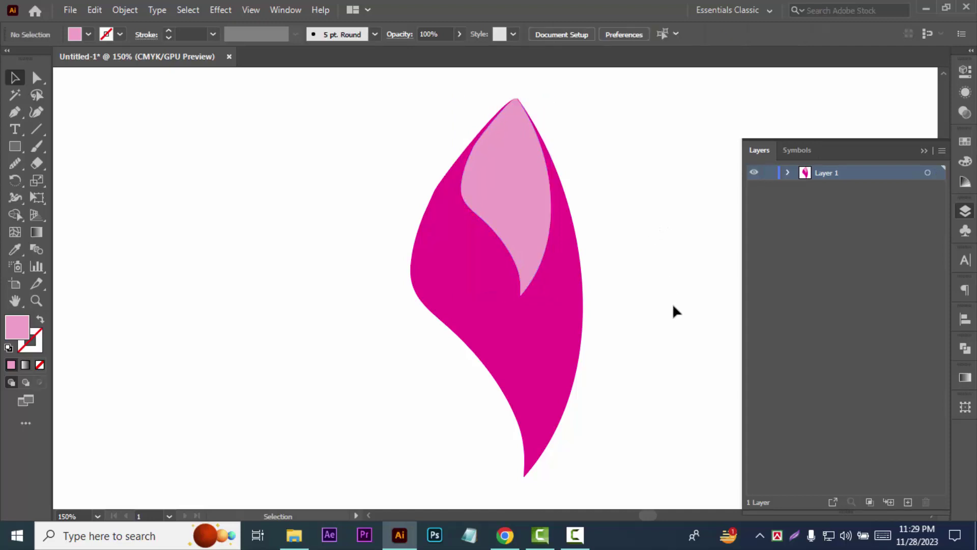
# - Group the light pink petal with the magenta petal
pyautogui.hotkey('ctrl', '-')
pyautogui.hotkey('ctrl', '-')
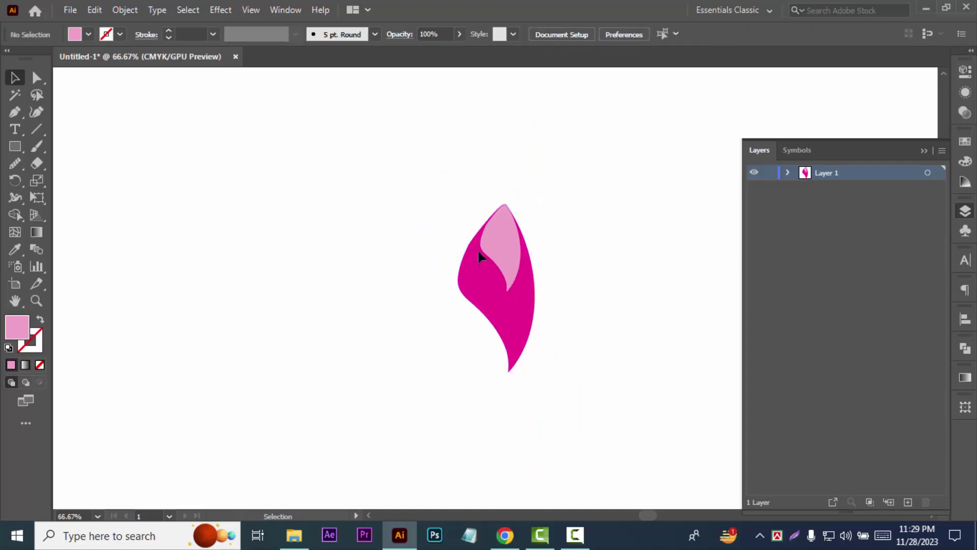
pyautogui.moveTo(432, 244); pyautogui.dragTo(572, 387)
pyautogui.rightClick(506, 291)
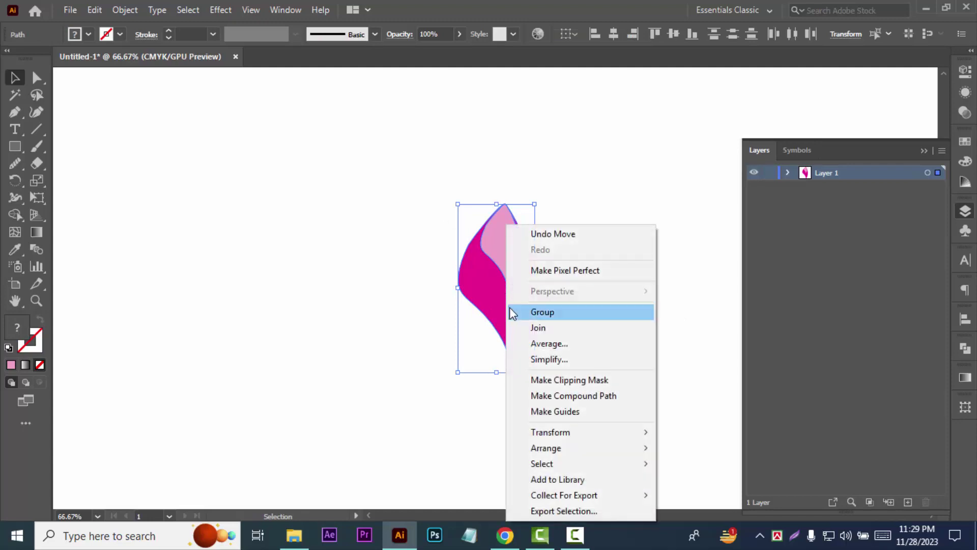
pyautogui.click(542, 316)
# - Make the petal group slightly narrower from its left edge and slightly shorter from its lower edge
pyautogui.scroll(-3, 573, 323)
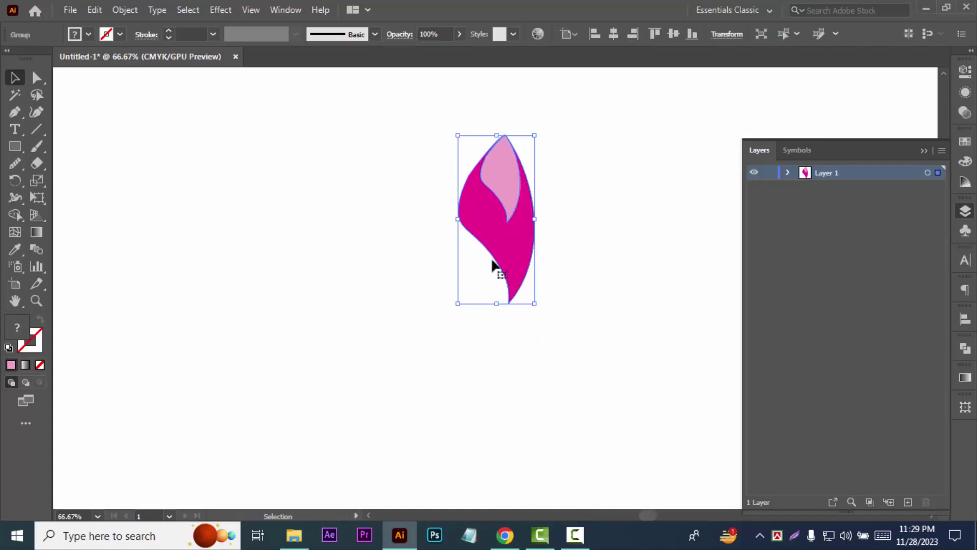
pyautogui.moveTo(460, 225); pyautogui.dragTo(465, 228)
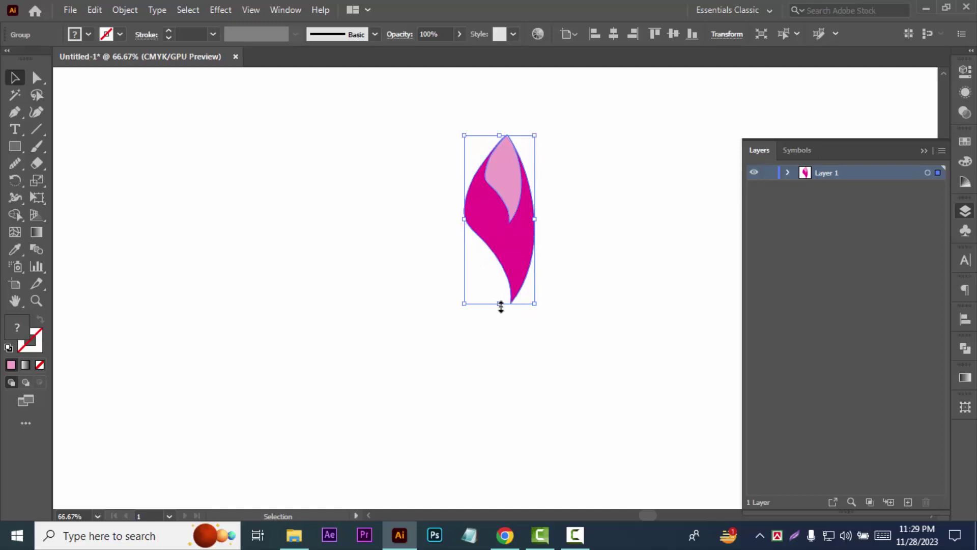
pyautogui.moveTo(501, 300); pyautogui.dragTo(500, 296)
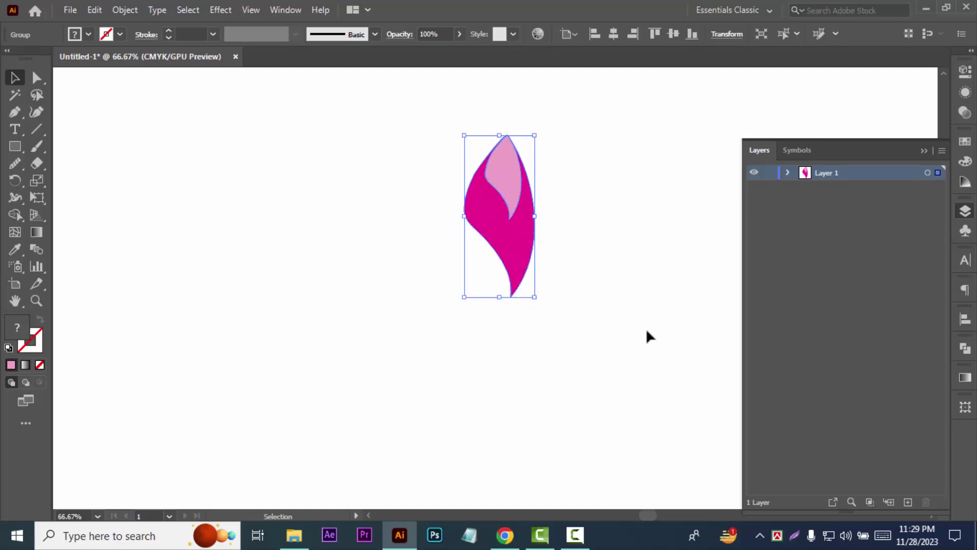
# - Align the petal group to the artboard's centre horizontally and vertically
pyautogui.hotkey('ctrl', '-')
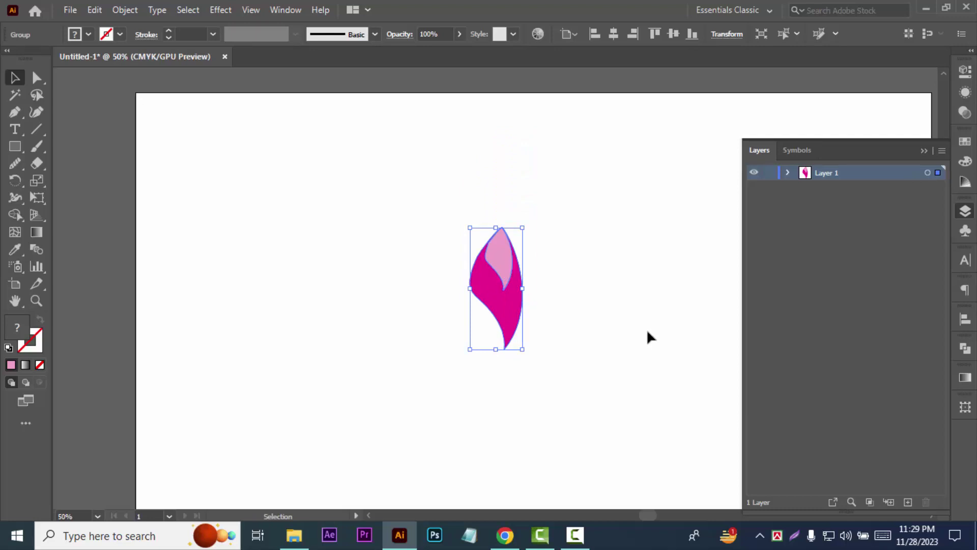
pyautogui.click(613, 34)
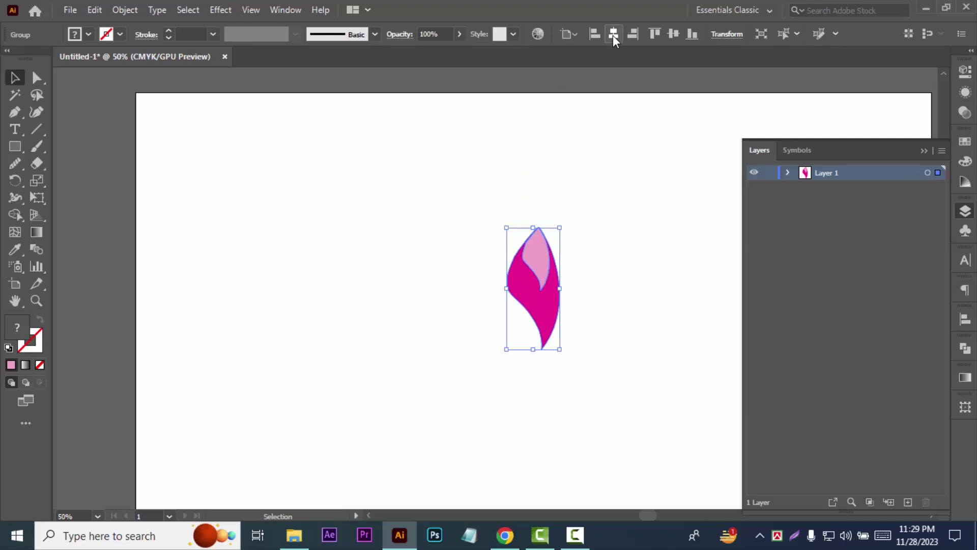
pyautogui.click(673, 34)
# - Move the petal group straight up from the artboard's centre by nearly its own height
pyautogui.scroll(-2, 639, 283)
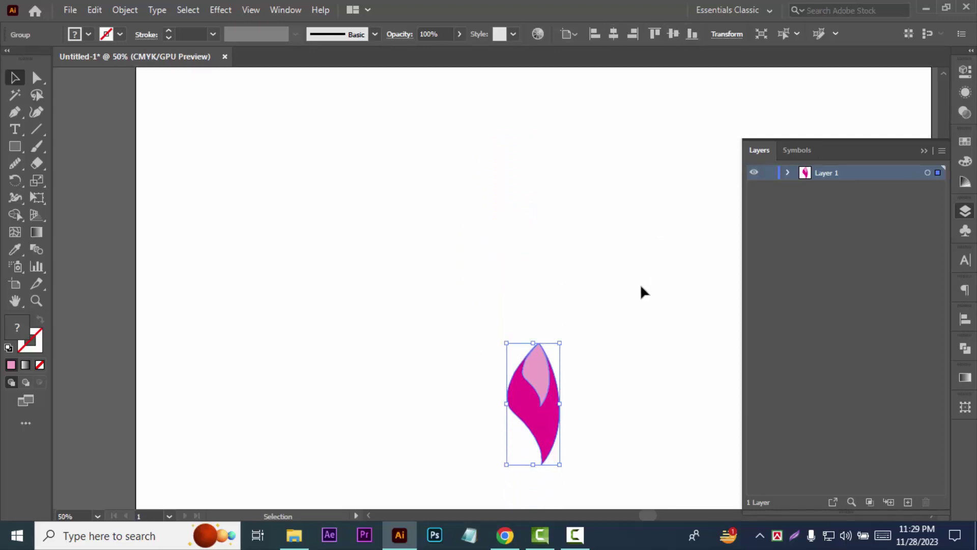
pyautogui.hotkey('ctrl', '-')
pyautogui.hotkey('ctrl', '-')
pyautogui.hotkey('ctrl', '-')
pyautogui.press('a')
pyautogui.hotkey('ctrl', '+')
pyautogui.hotkey('ctrl', '+')
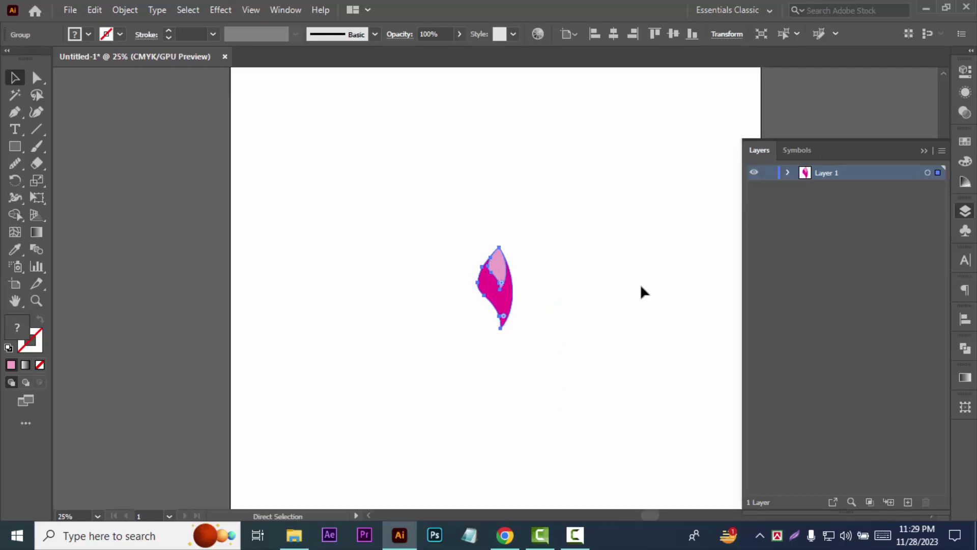
pyautogui.press('v')
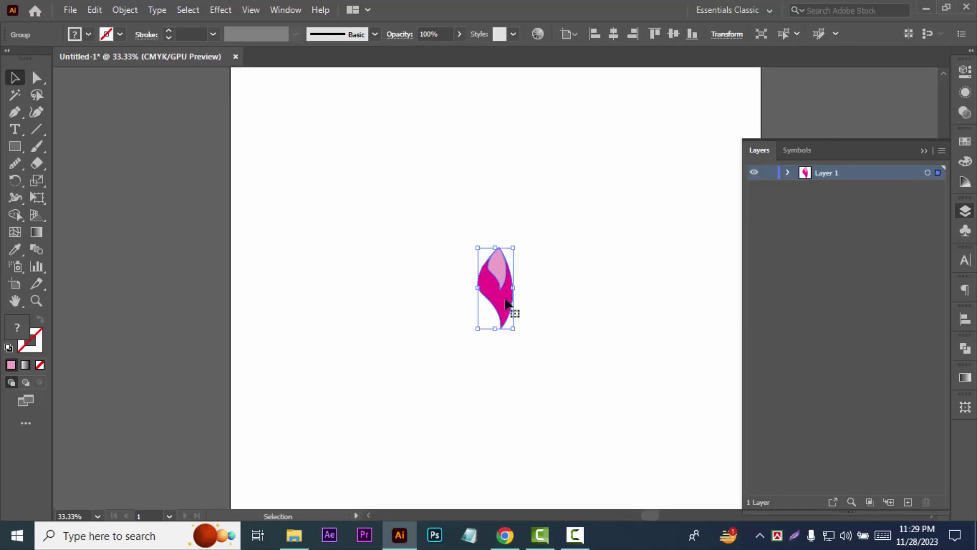
pyautogui.moveTo(511, 304); pyautogui.dragTo(503, 224)
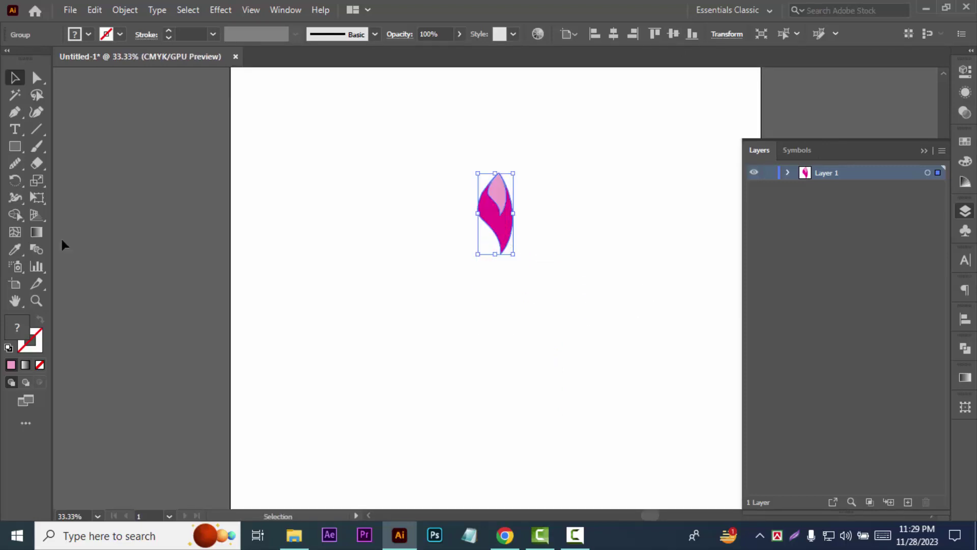
# - Make a copy of the petal group rotated by 360/20 (18°) around a pivot below the petal near the artboard's centre
pyautogui.click(15, 185)
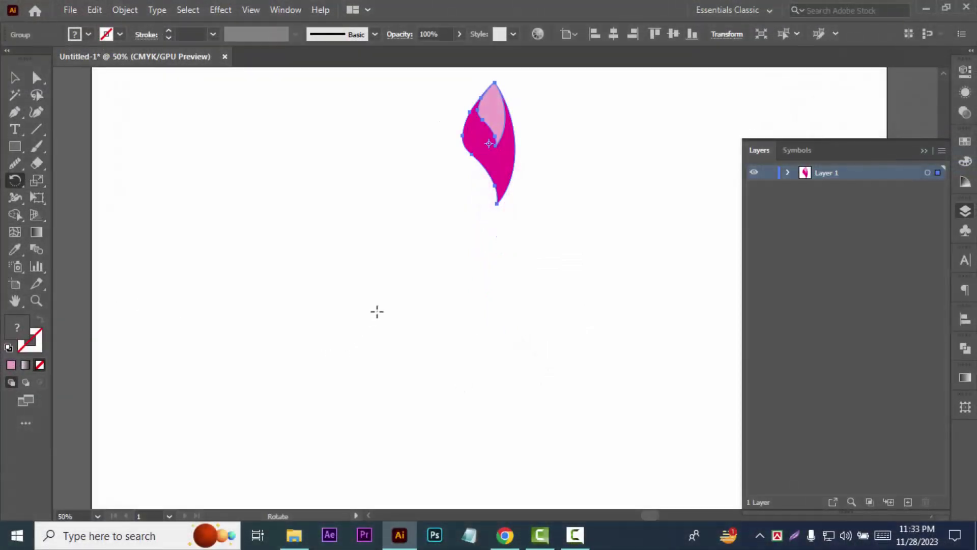
pyautogui.keyDown('alt'); pyautogui.click(497, 280); pyautogui.keyUp('alt')
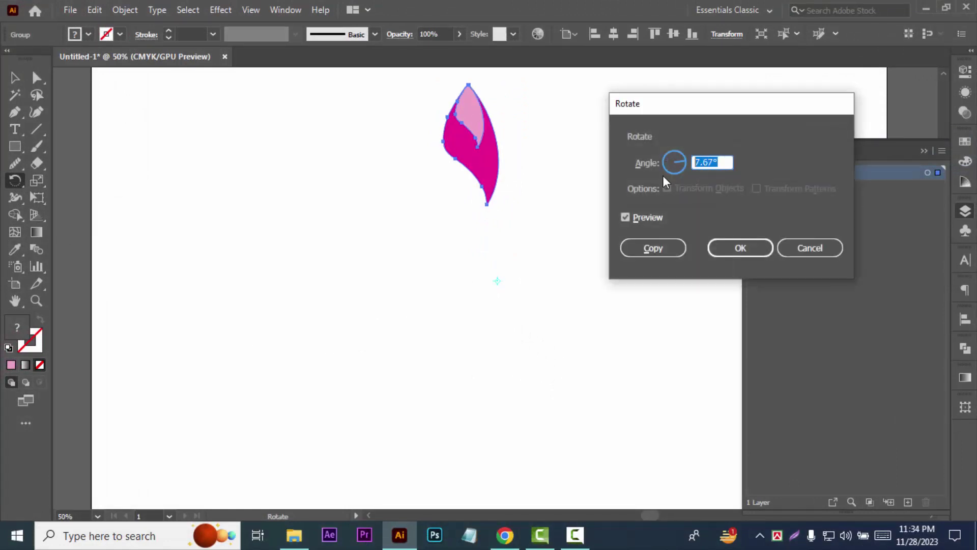
pyautogui.write('2')
pyautogui.press('BackSpace')
pyautogui.write('360/20')
pyautogui.click(667, 247)
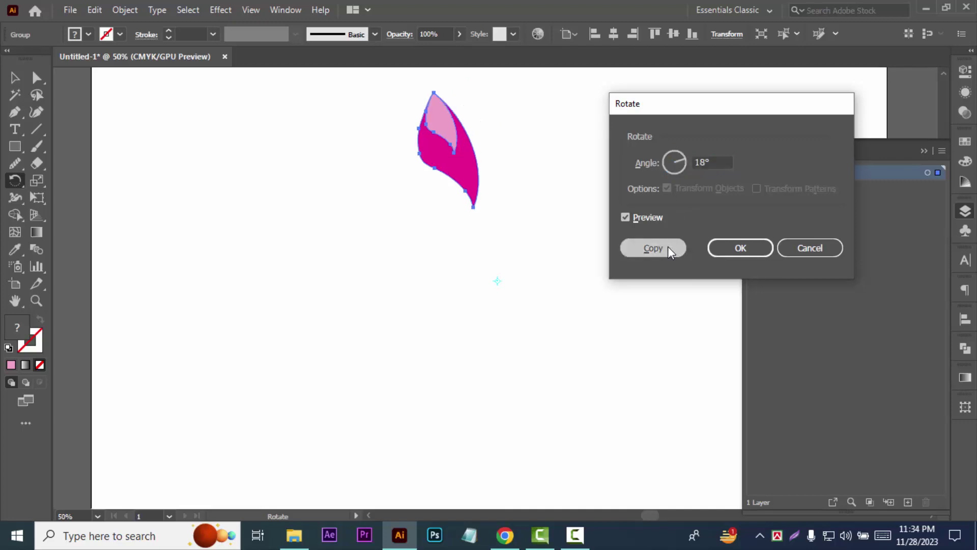
# - Repeat the rotated copy until 20 petals form a complete ring, and deselect them
pyautogui.press('ctrl')
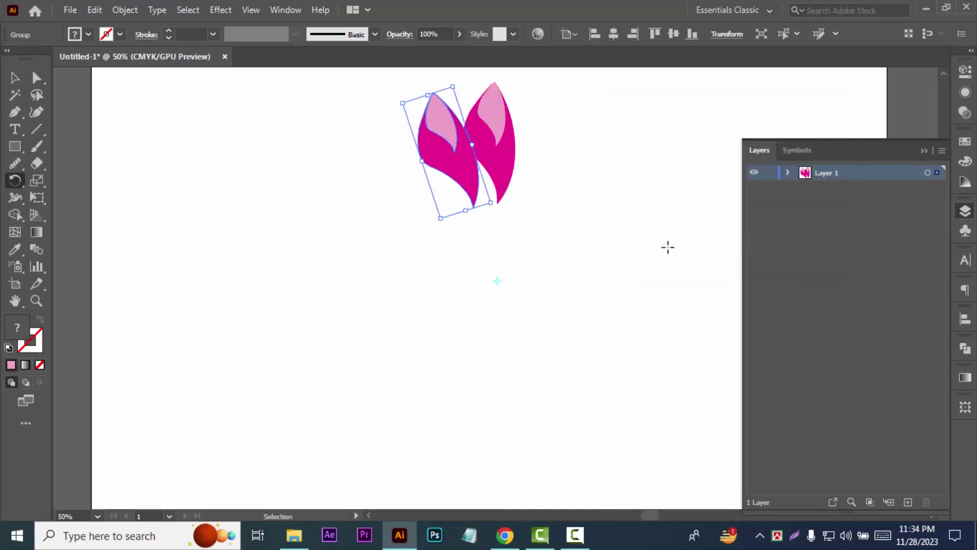
pyautogui.hotkey('ctrl', 'd')
pyautogui.hotkey('ctrl', 'd')
pyautogui.hotkey('ctrl', 'd')
pyautogui.hotkey('ctrl', 'd')
pyautogui.hotkey('ctrl', 'd')
pyautogui.hotkey('ctrl', 'd')
pyautogui.hotkey('ctrl', 'd')
pyautogui.hotkey('ctrl', 'd')
pyautogui.hotkey('ctrl', 'd')
pyautogui.hotkey('ctrl', 'd')
pyautogui.hotkey('ctrl', 'd')
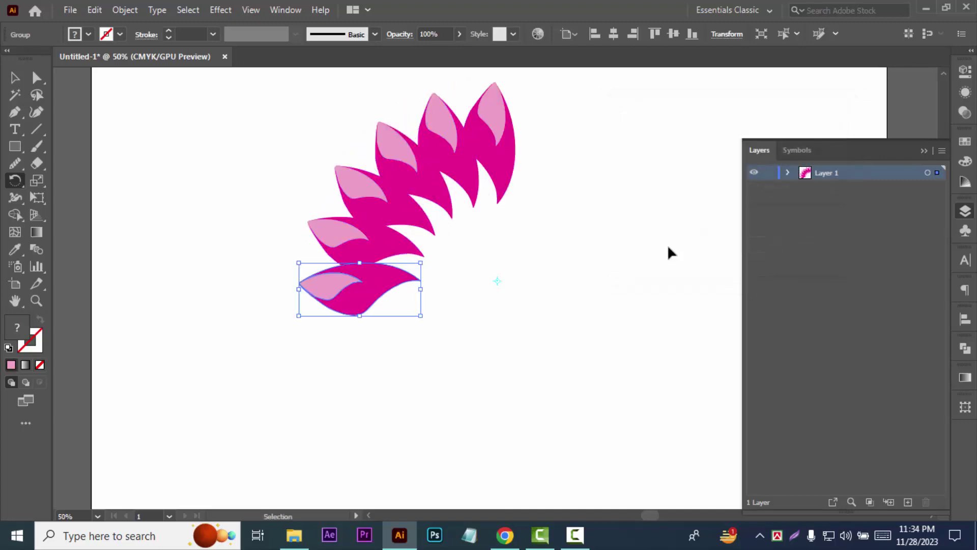
pyautogui.hotkey('ctrl', 'd')
pyautogui.hotkey('ctrl', 'd')
pyautogui.hotkey('ctrl', 'd')
pyautogui.hotkey('ctrl', 'd')
pyautogui.hotkey('ctrl', 'd')
pyautogui.hotkey('ctrl', 'd')
pyautogui.hotkey('ctrl', 'd')
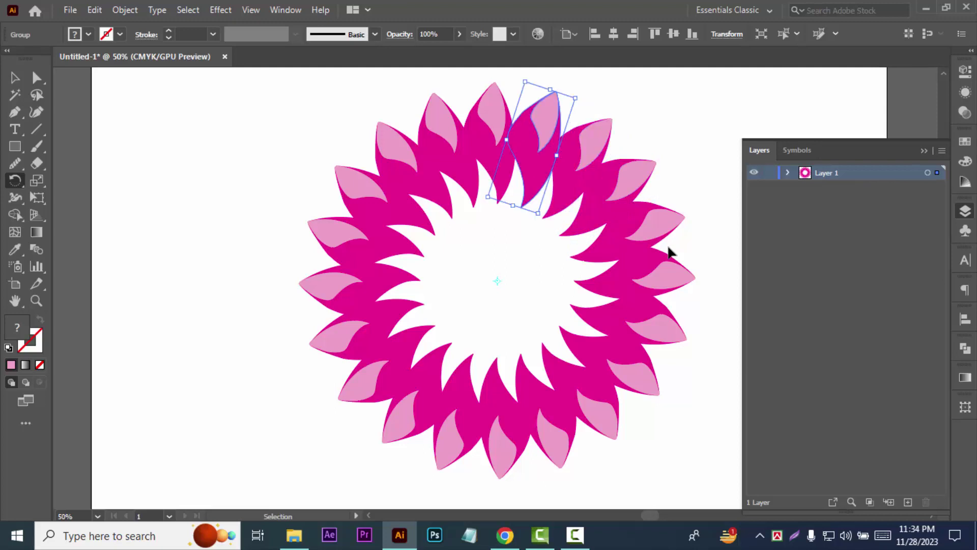
pyautogui.click(14, 77)
pyautogui.click(168, 156)
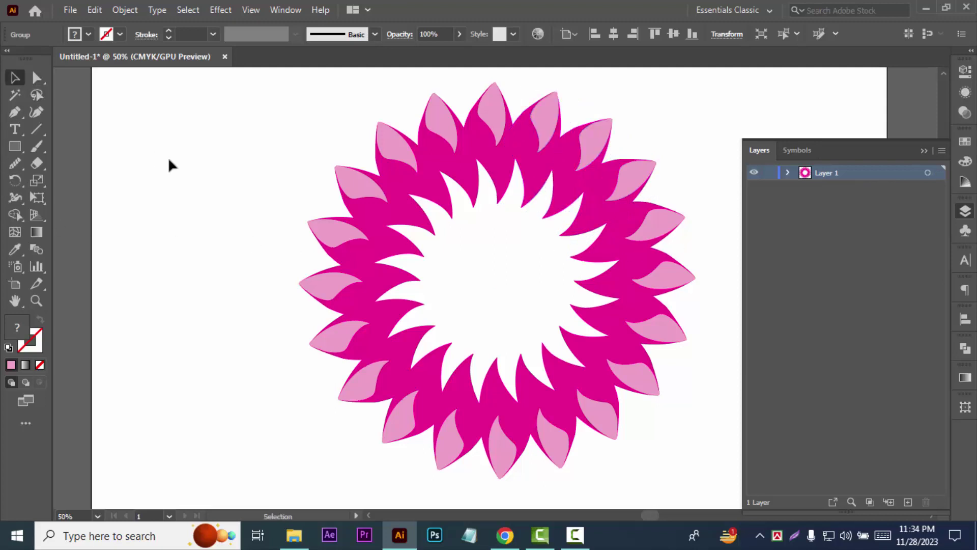
# - Group all petals of the ring into one object and deselect it
pyautogui.moveTo(254, 110); pyautogui.dragTo(692, 447)
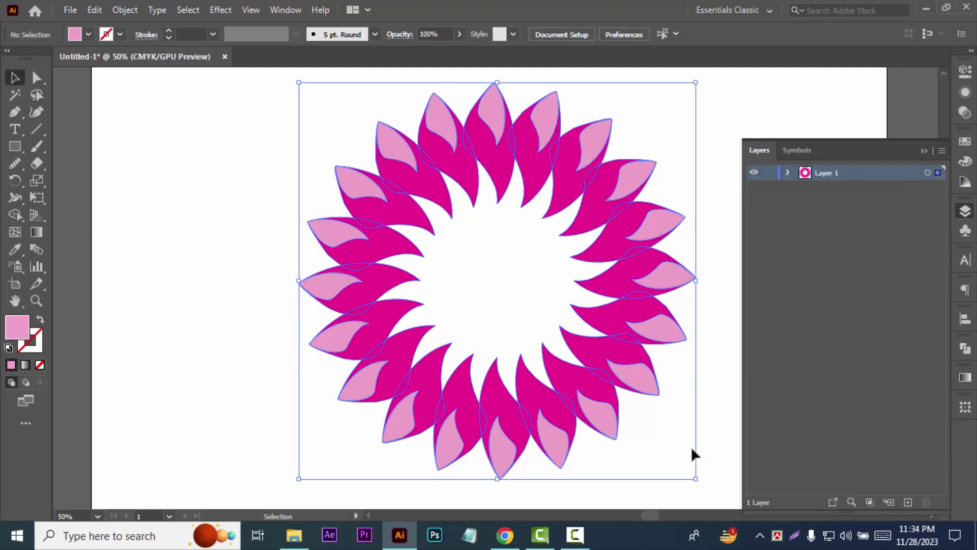
pyautogui.rightClick(617, 307)
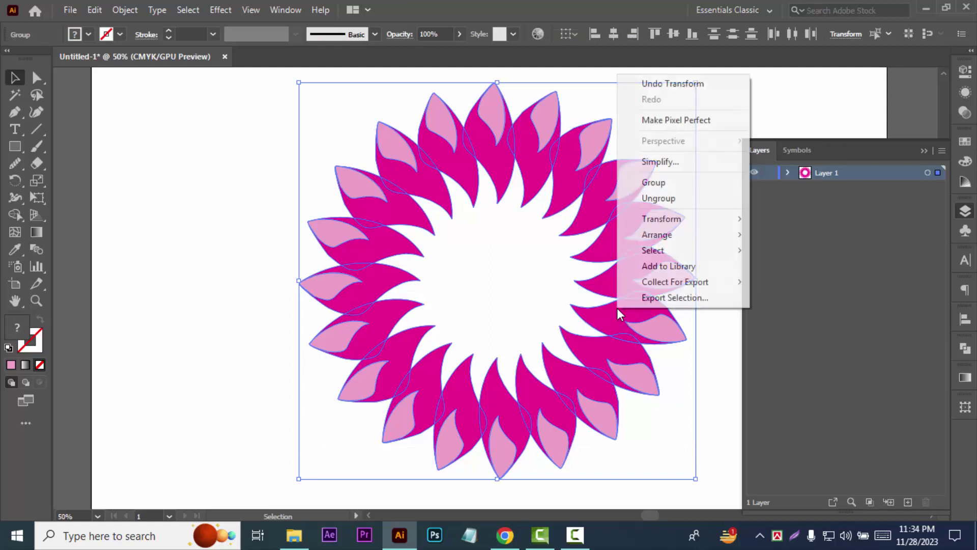
pyautogui.click(651, 183)
pyautogui.click(713, 291)
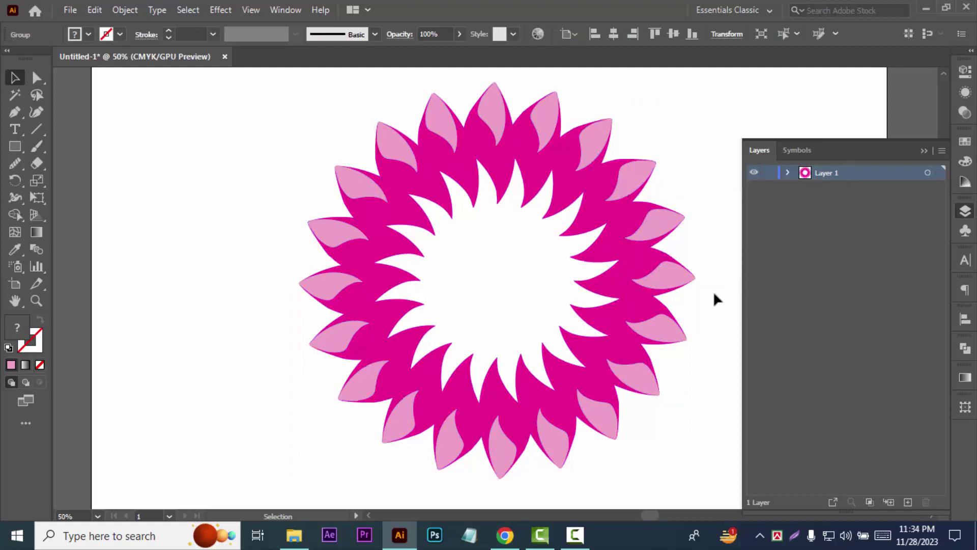
# - Paste a copy of the petal ring in front and scale it proportionally about its centre to roughly two-thirds size
pyautogui.click(624, 261)
pyautogui.click(95, 10)
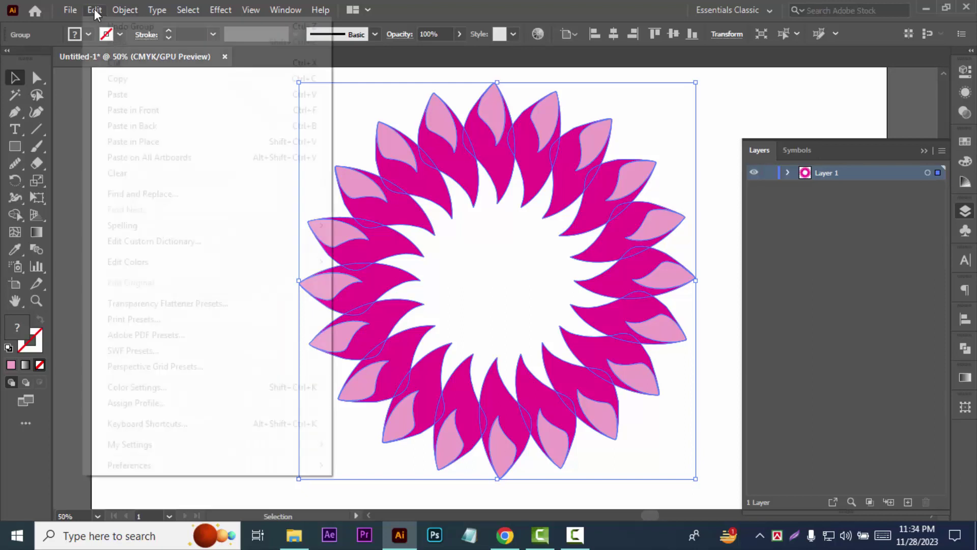
pyautogui.click(108, 79)
pyautogui.click(96, 9)
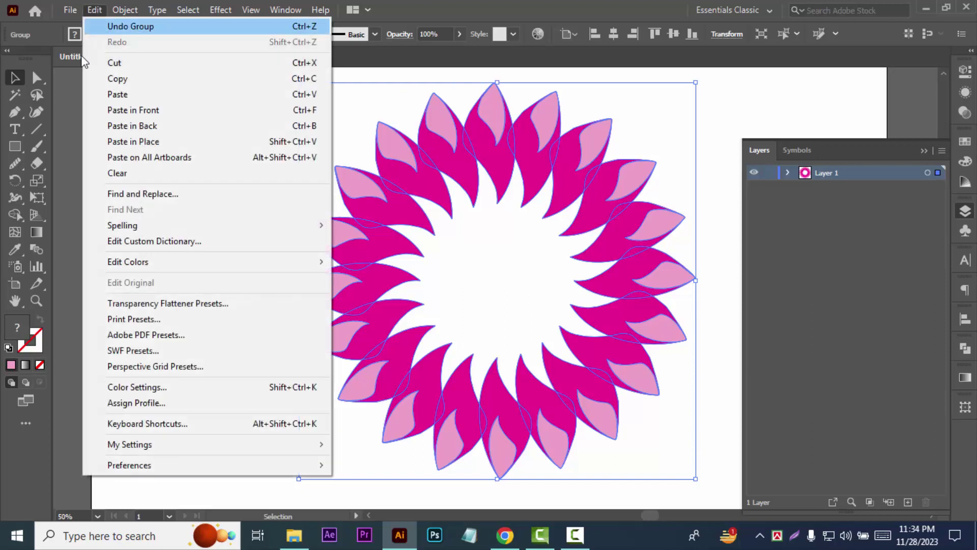
pyautogui.click(115, 113)
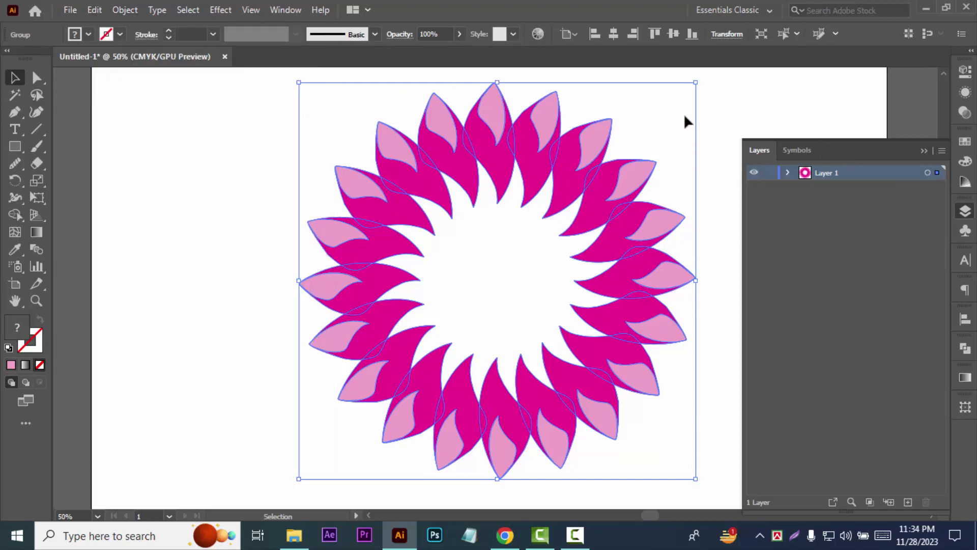
pyautogui.moveTo(695, 84); pyautogui.dragTo(658, 151)
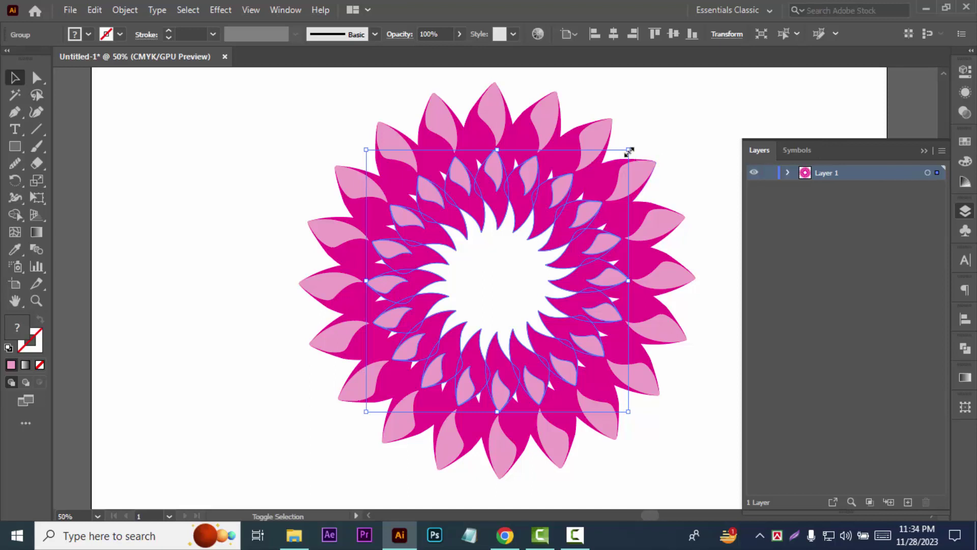
pyautogui.moveTo(629, 151); pyautogui.dragTo(632, 146)
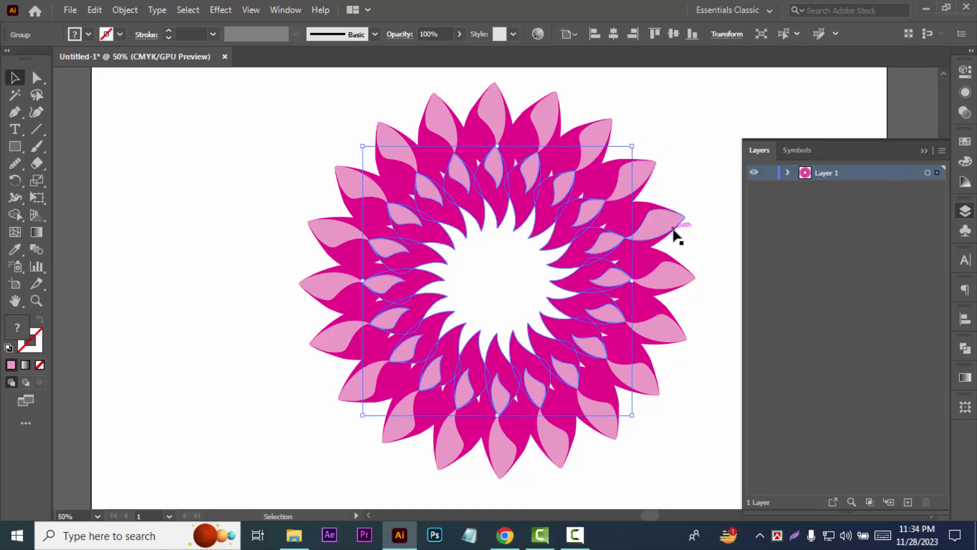
# - Copy the inner petal ring, paste it in front and scale the copy proportionally about its centre to roughly two-thirds size
pyautogui.hotkey('ctrl', '=')
pyautogui.hotkey('ctrl', '=')
pyautogui.hotkey('ctrl', '=')
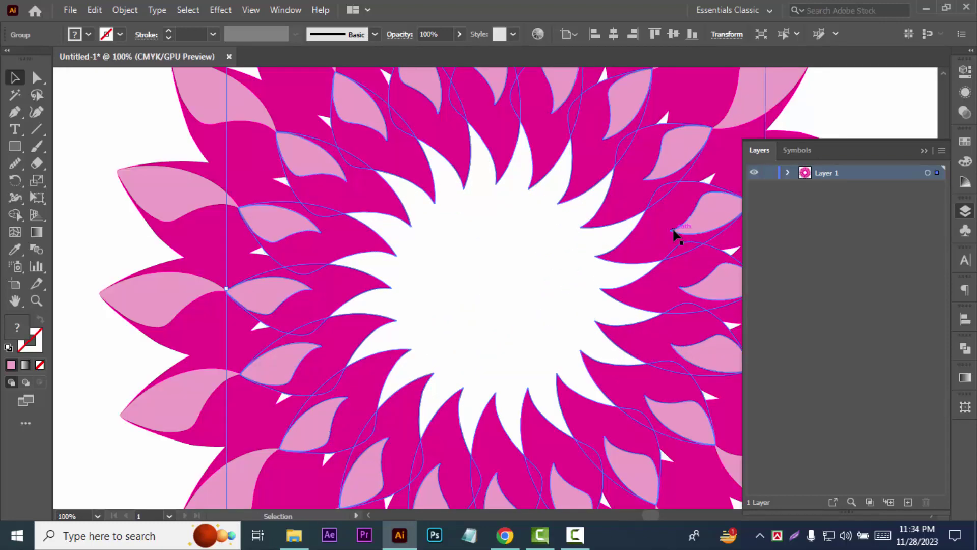
pyautogui.press('ctrl')
pyautogui.hotkey('ctrl', '-')
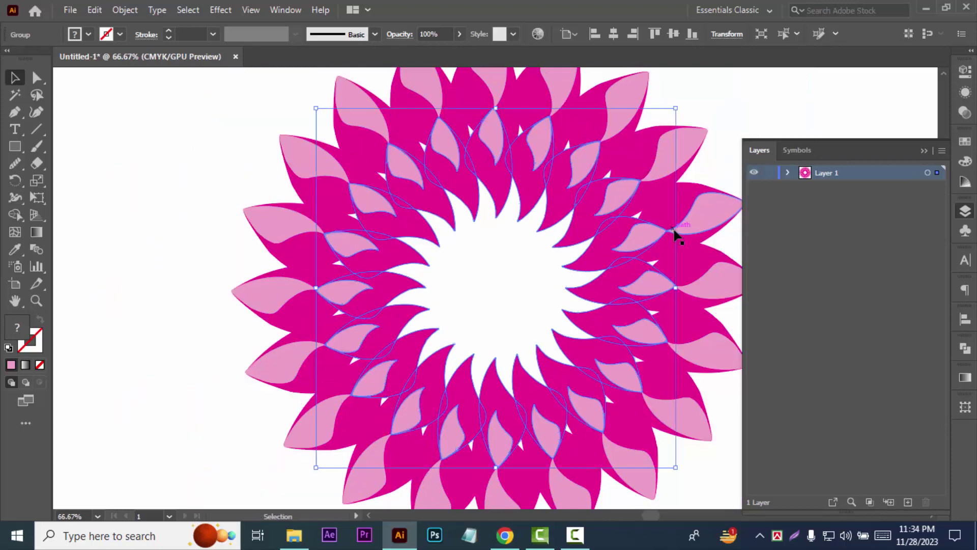
pyautogui.click(731, 128)
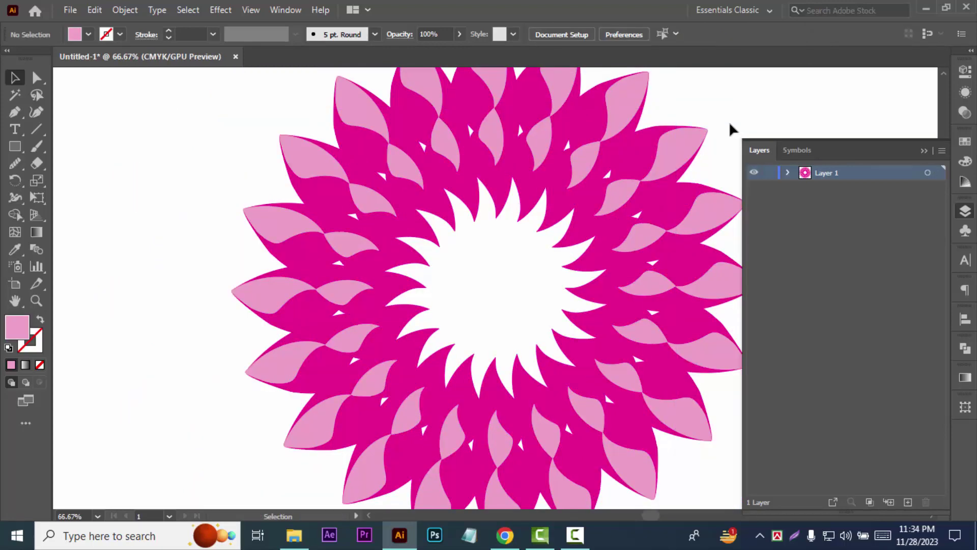
pyautogui.click(617, 210)
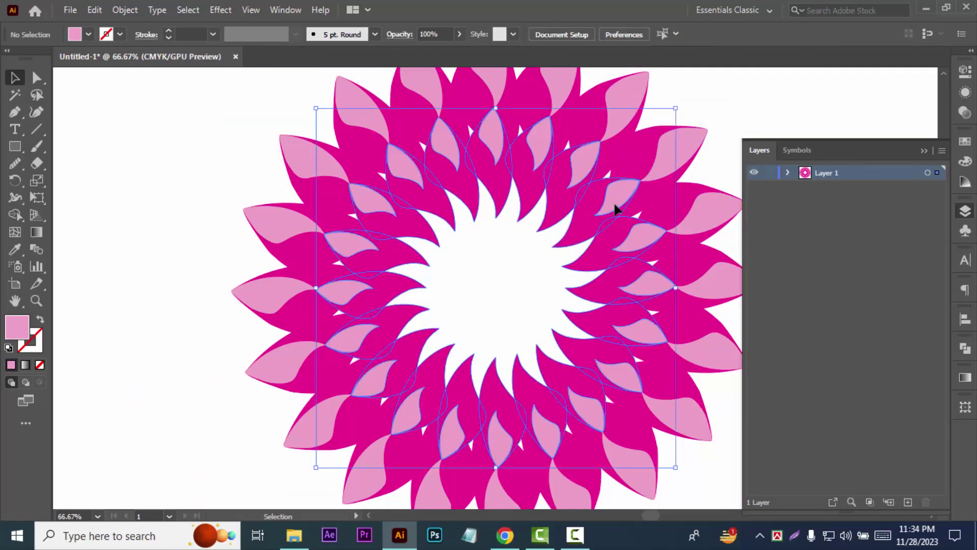
pyautogui.click(125, 10)
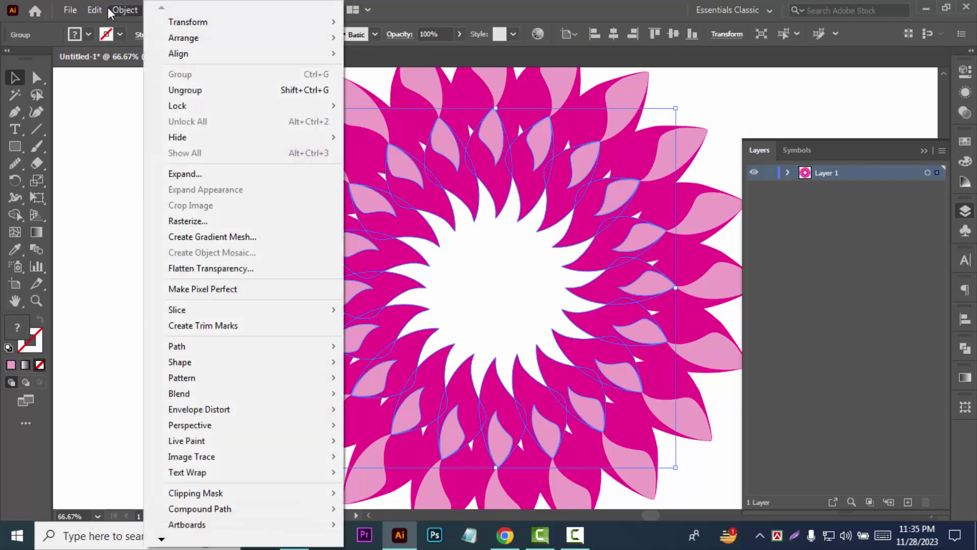
pyautogui.moveTo(95, 10)
pyautogui.click(114, 79)
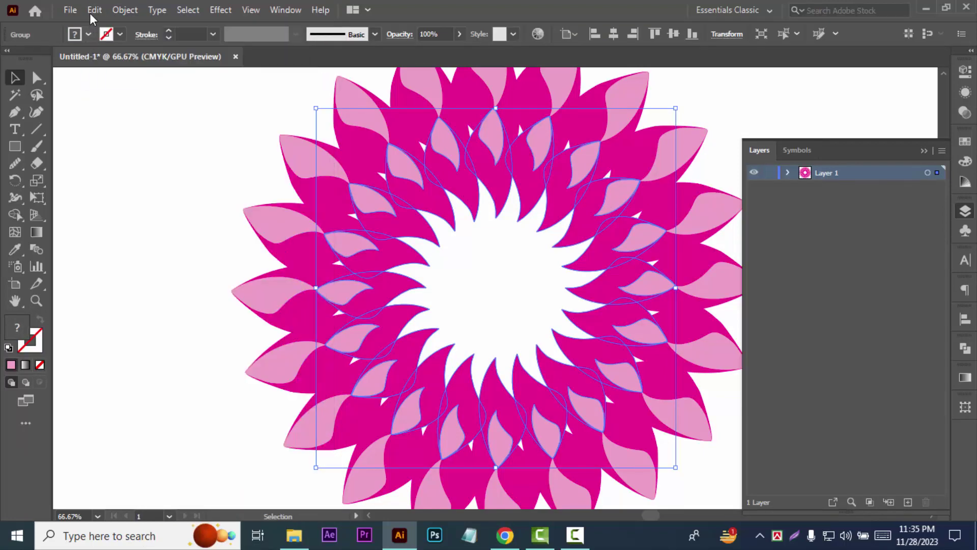
pyautogui.click(95, 10)
pyautogui.click(131, 110)
pyautogui.moveTo(675, 108); pyautogui.dragTo(655, 167)
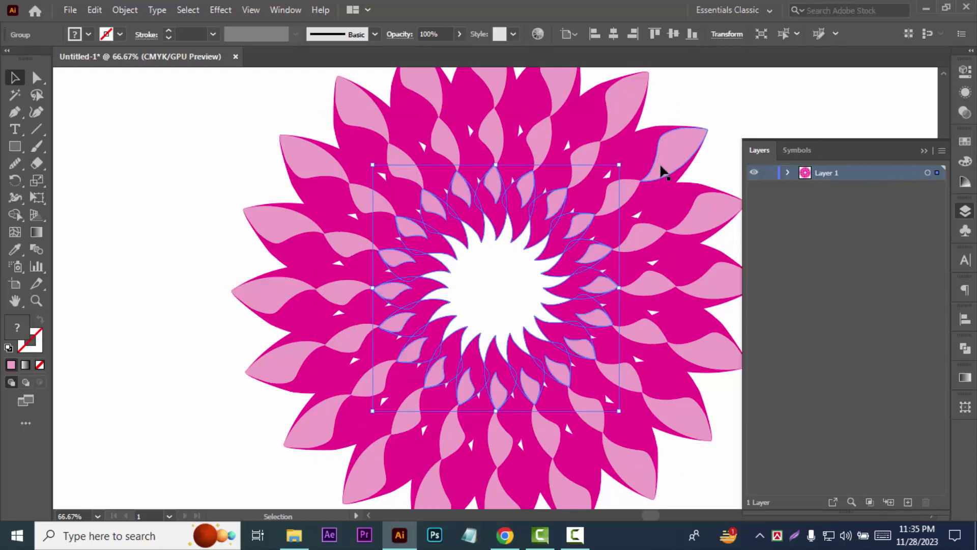
# - Rotate the smallest ring slightly counterclockwise so its petals sit between those of the ring behind, and deselect it
pyautogui.moveTo(618, 166); pyautogui.dragTo(634, 162)
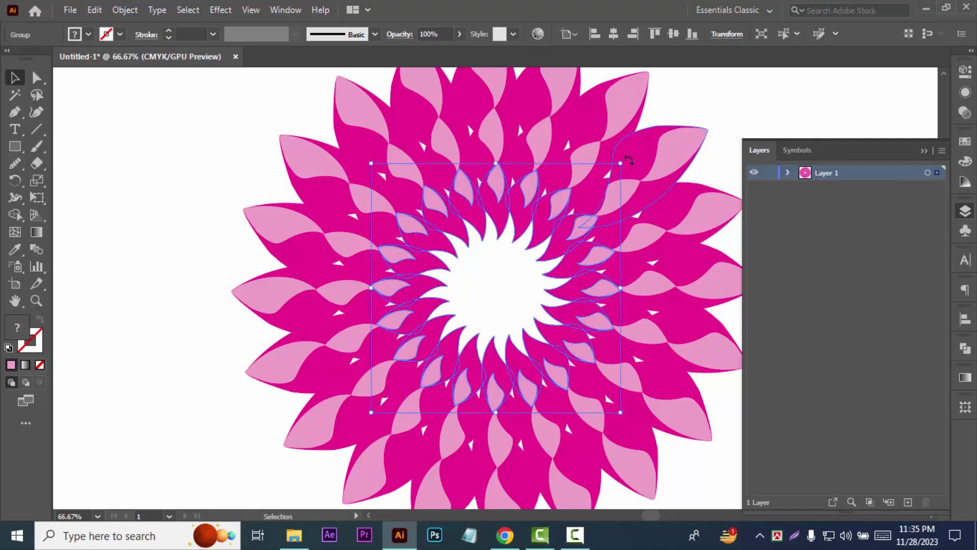
pyautogui.moveTo(629, 160)
pyautogui.mouseDown()
pyautogui.moveTo(637, 155)
pyautogui.moveTo(616, 155)
pyautogui.mouseUp()
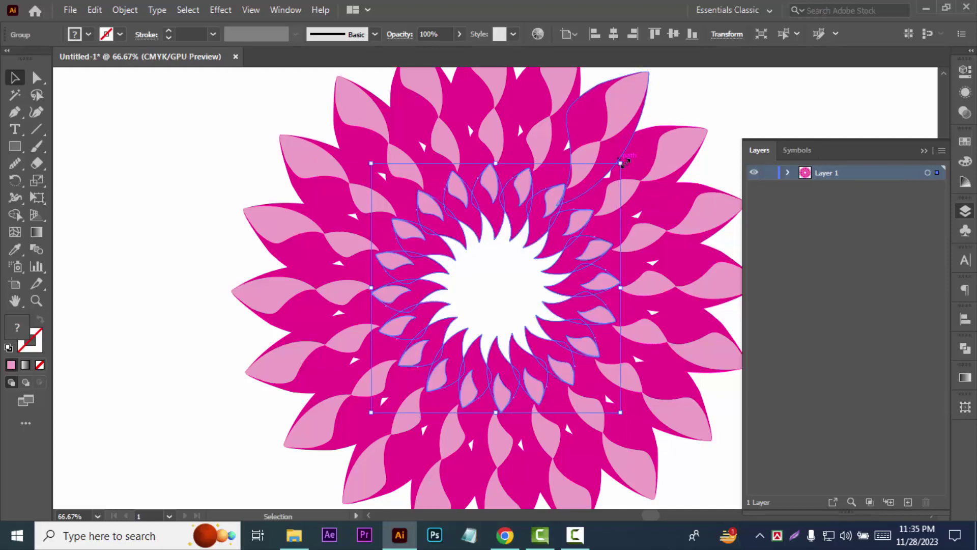
pyautogui.moveTo(624, 161); pyautogui.dragTo(615, 156)
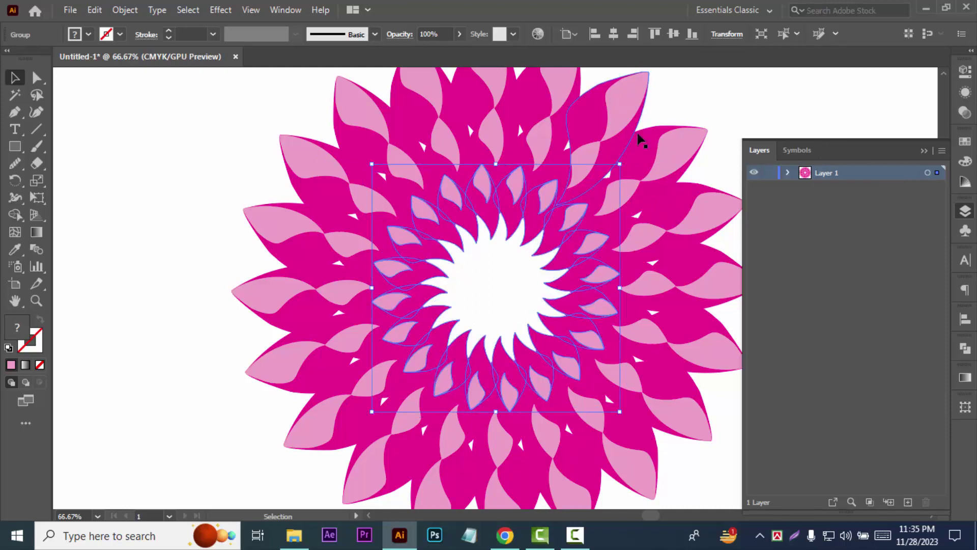
pyautogui.click(716, 89)
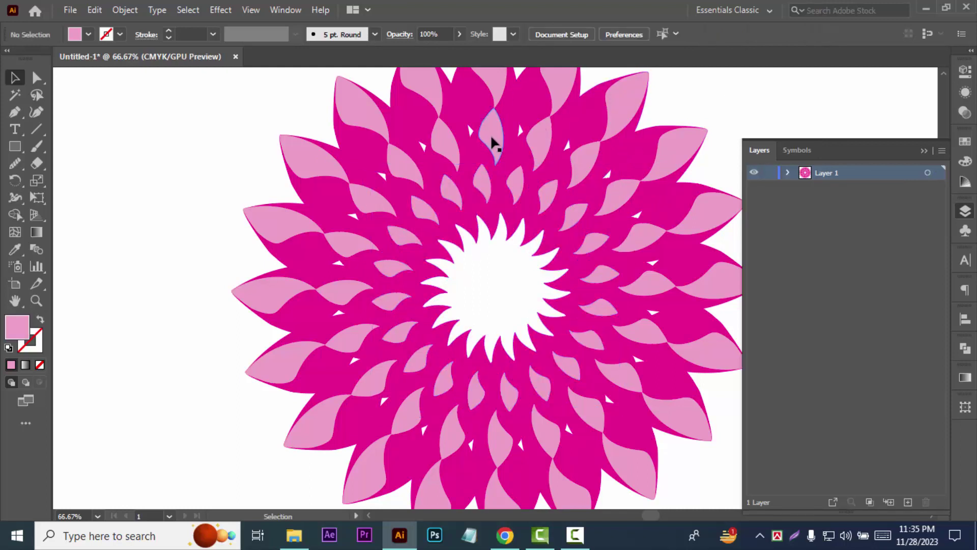
# - Paste a copy of the smallest ring in front, scale it about its centre to under two-thirds size, and rotate it to stagger its petals
pyautogui.scroll(-1, 584, 332)
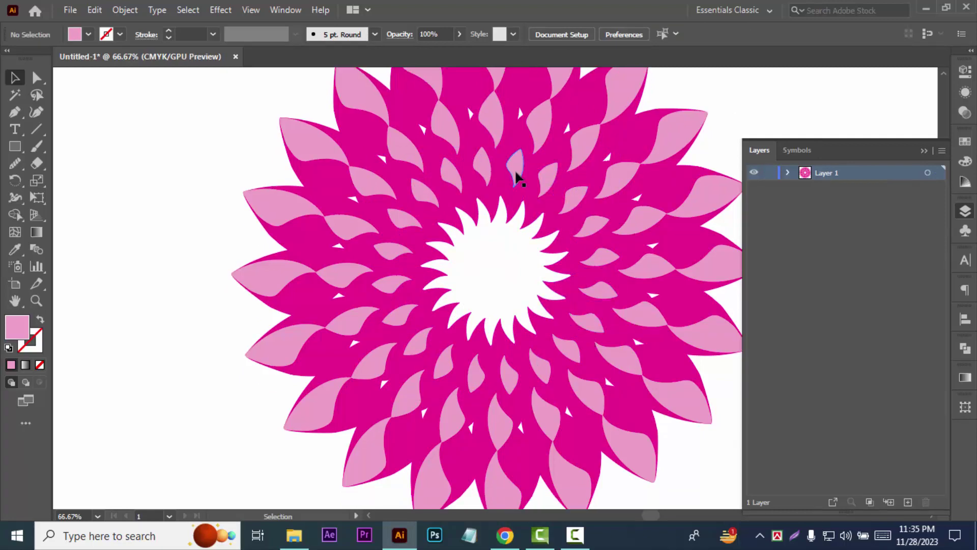
pyautogui.click(517, 170)
pyautogui.click(96, 17)
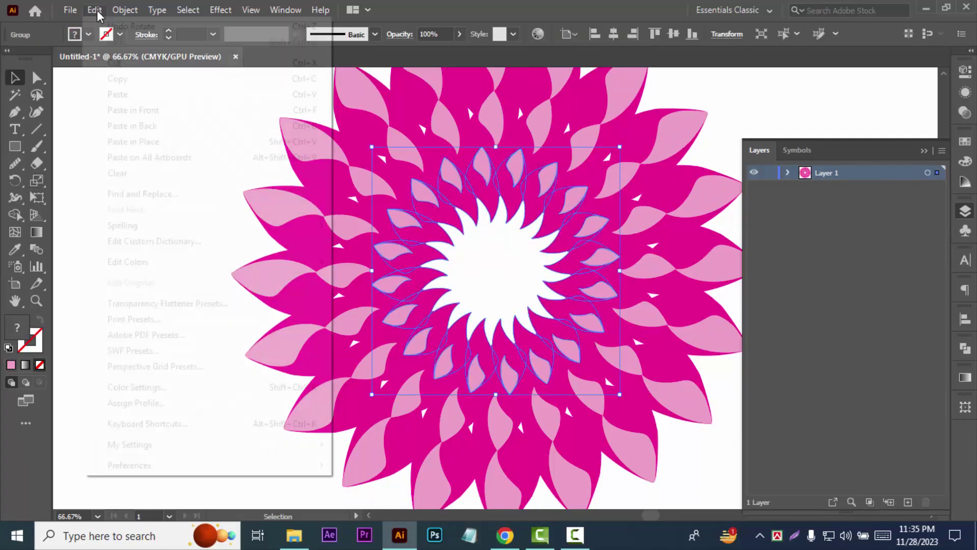
pyautogui.click(96, 17)
pyautogui.click(96, 18)
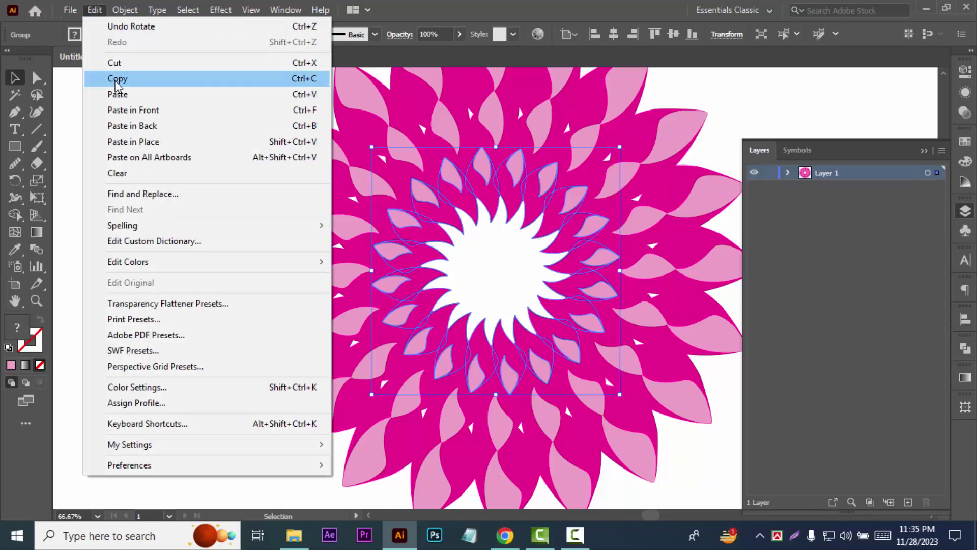
pyautogui.click(115, 80)
pyautogui.click(94, 11)
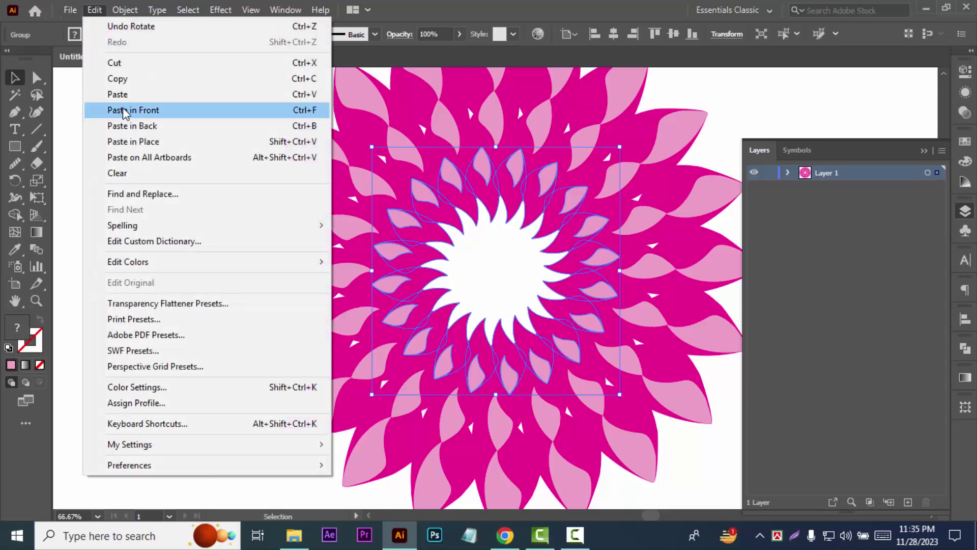
pyautogui.click(123, 109)
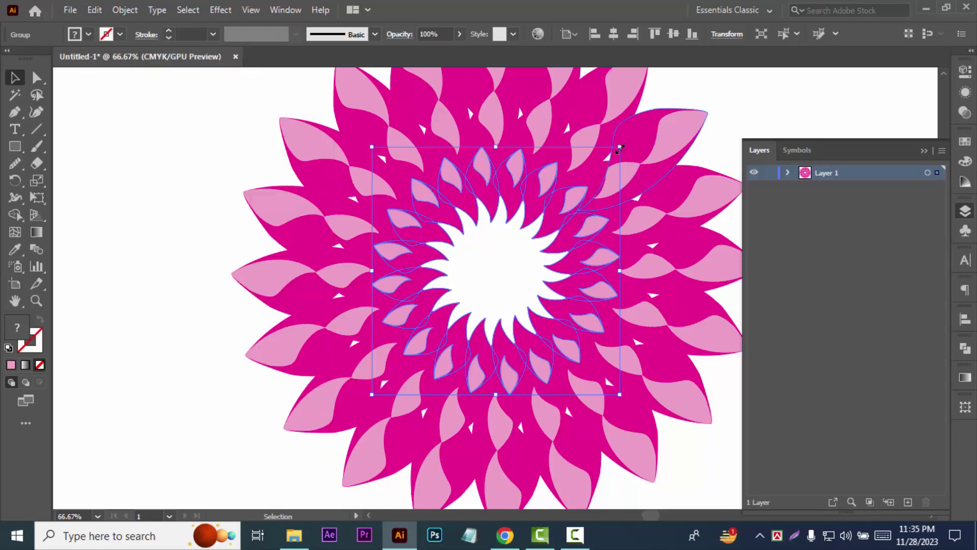
pyautogui.moveTo(619, 148); pyautogui.dragTo(563, 185)
pyautogui.click(575, 192)
pyautogui.click(740, 97)
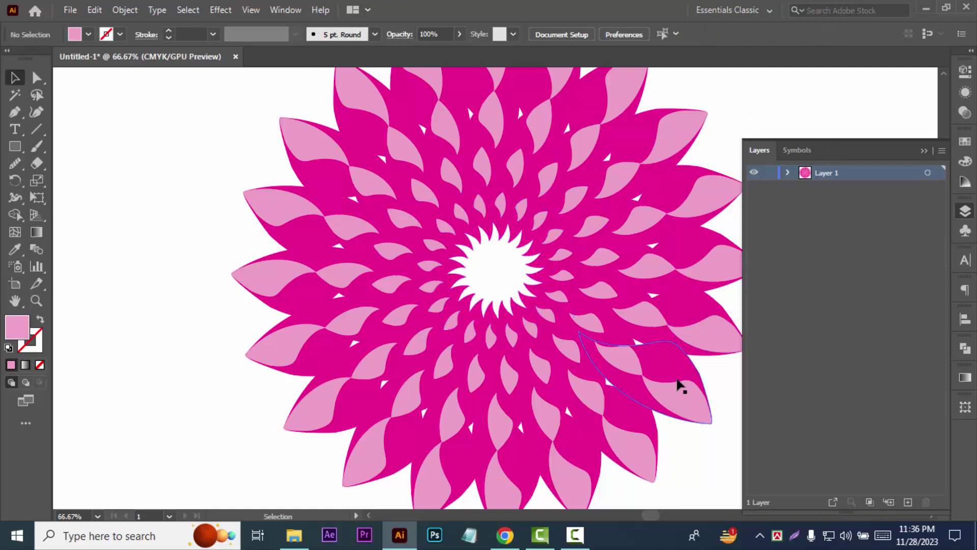
pyautogui.press('space')
pyautogui.moveTo(732, 399); pyautogui.dragTo(634, 418)
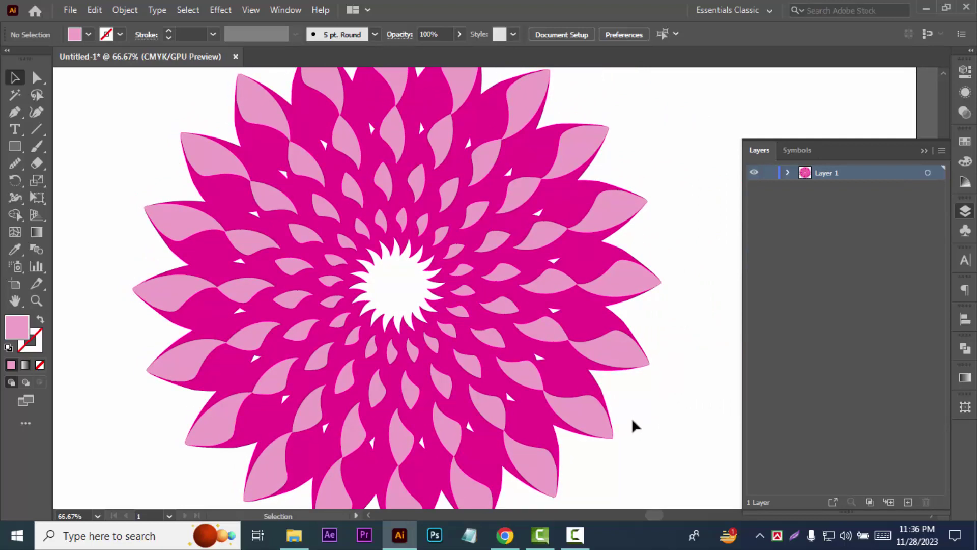
pyautogui.click(454, 251)
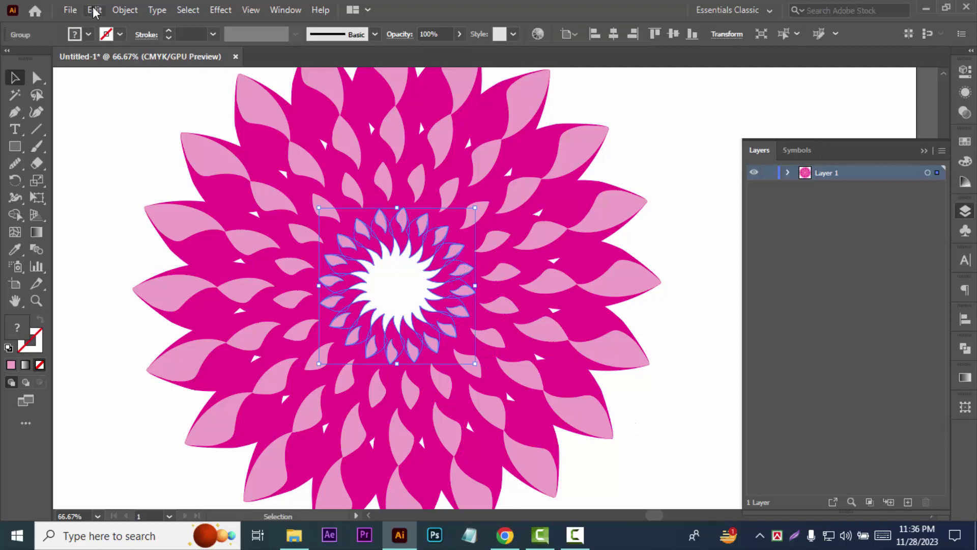
pyautogui.rightClick(452, 256)
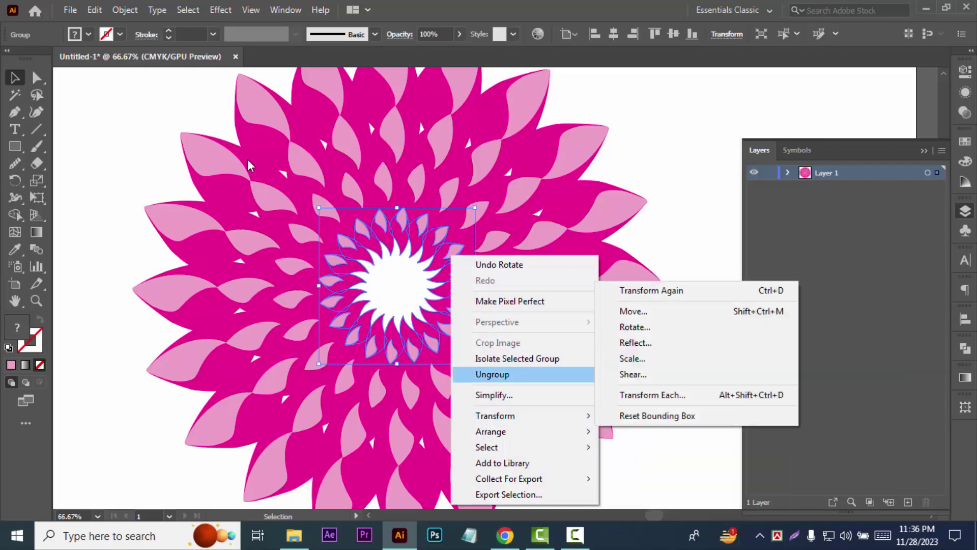
pyautogui.click(94, 10)
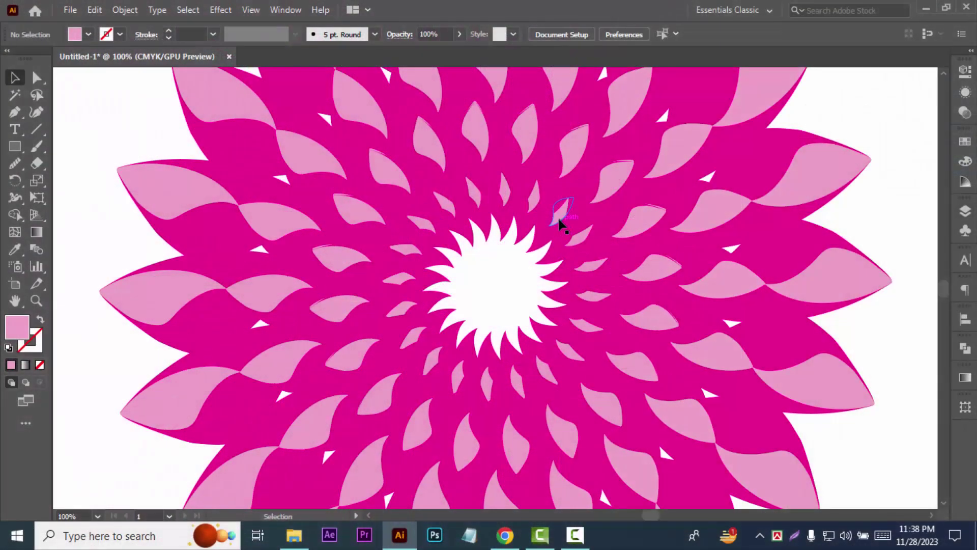
# - Draw a light pink circle about 75 px in diameter with the Ellipse tool in the white opening at the flower's centre
pyautogui.click(560, 224)
pyautogui.click(18, 149)
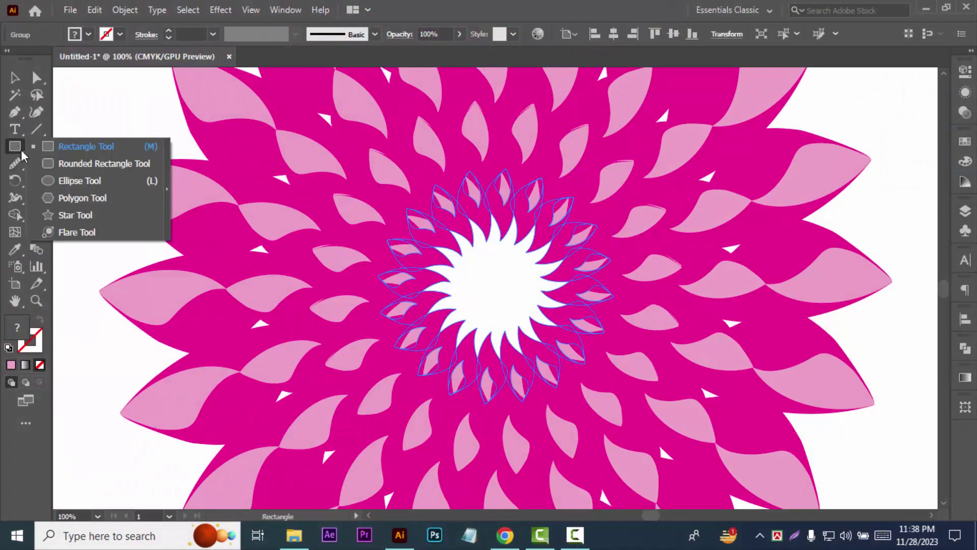
pyautogui.click(79, 180)
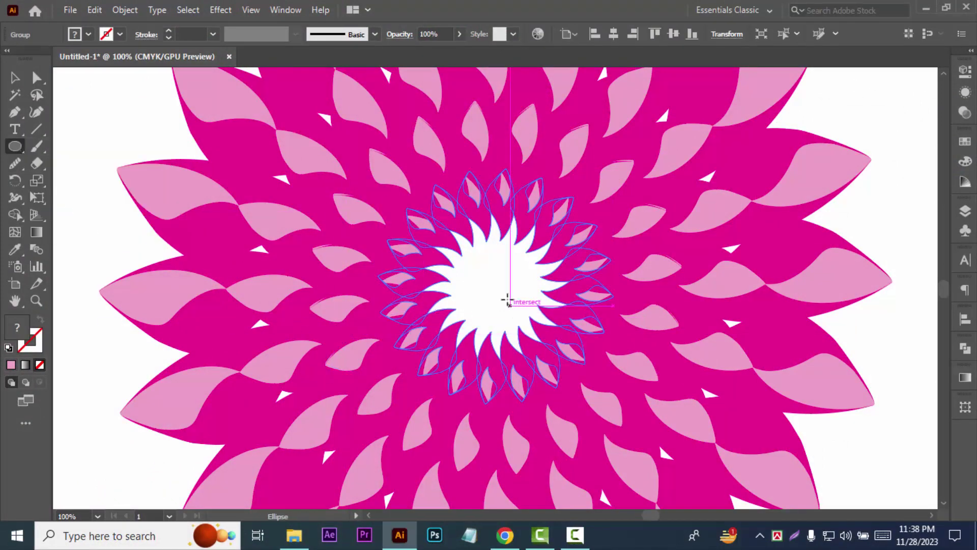
pyautogui.moveTo(492, 288); pyautogui.dragTo(525, 334)
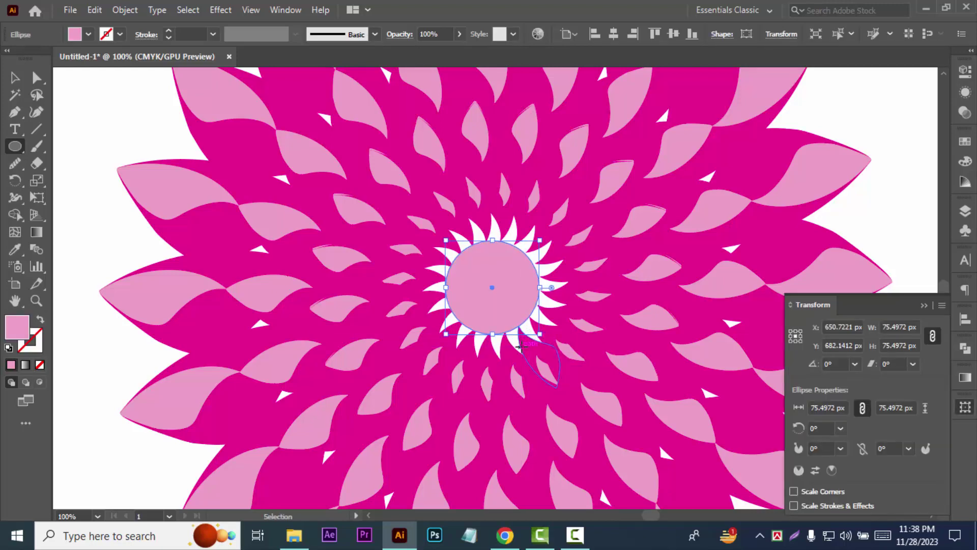
# - Select all petal rings together with the centre circle and group them into one object
pyautogui.hotkey('ctrl', '-')
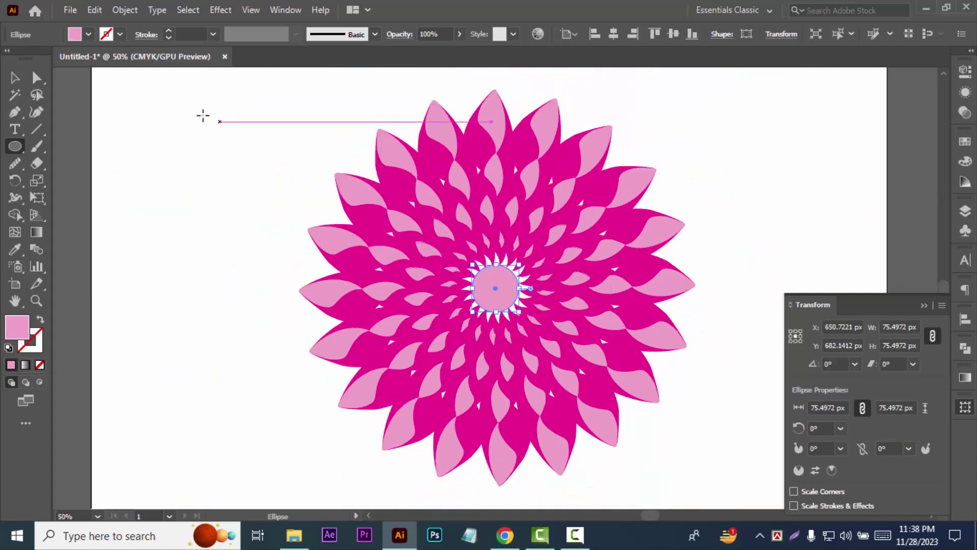
pyautogui.click(14, 77)
pyautogui.moveTo(189, 130); pyautogui.dragTo(715, 453)
pyautogui.rightClick(578, 320)
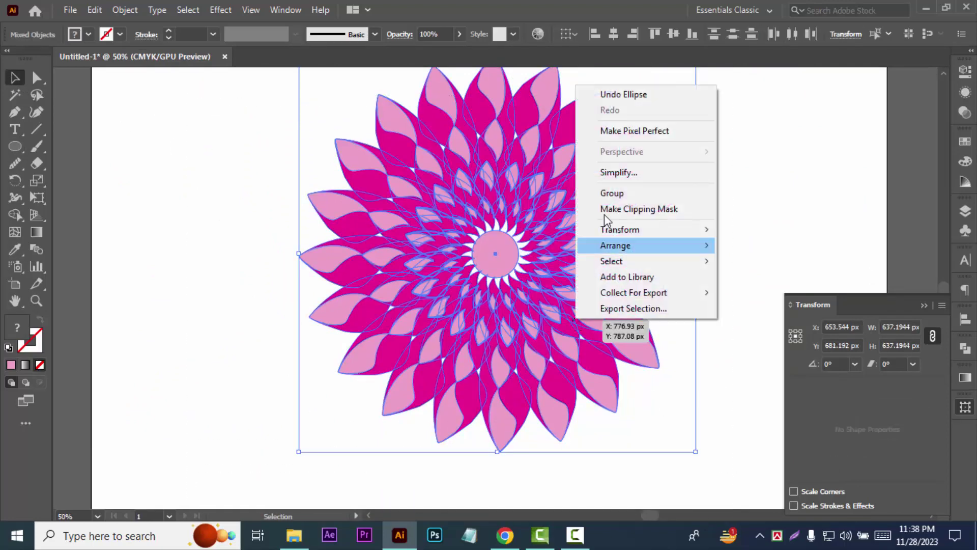
pyautogui.click(617, 193)
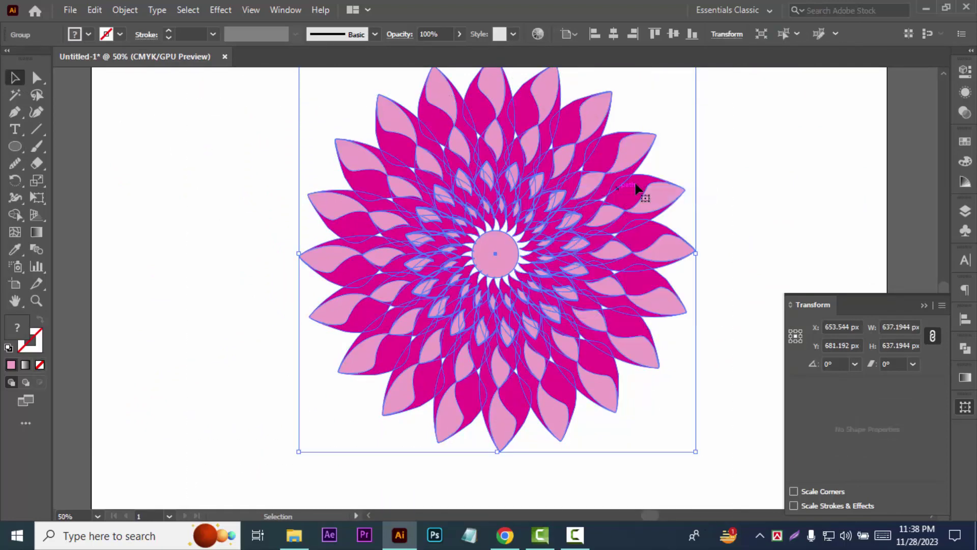
# - Centre the flower group on the artboard horizontally and vertically, ungroup it and deselect everything
pyautogui.click(614, 34)
pyautogui.click(673, 34)
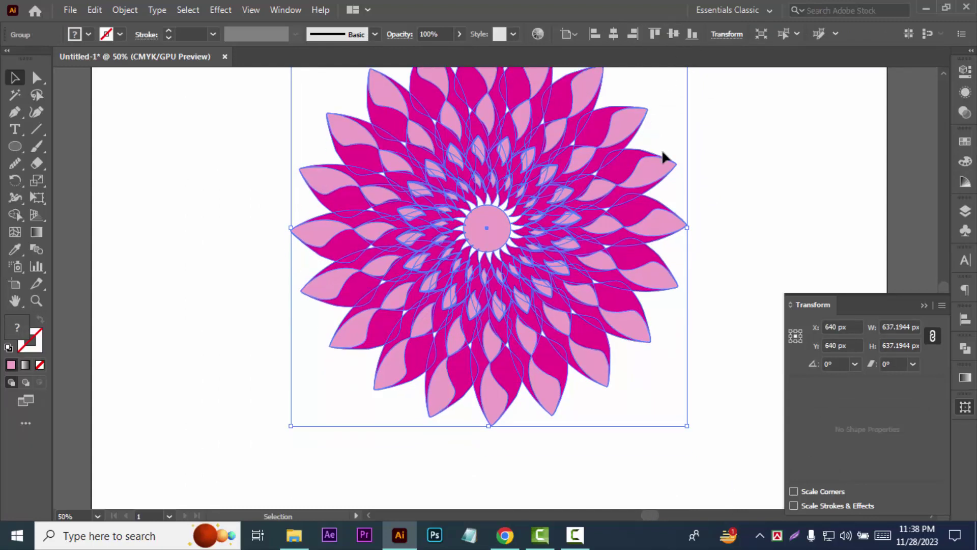
pyautogui.scroll(2, 675, 191)
pyautogui.rightClick(596, 253)
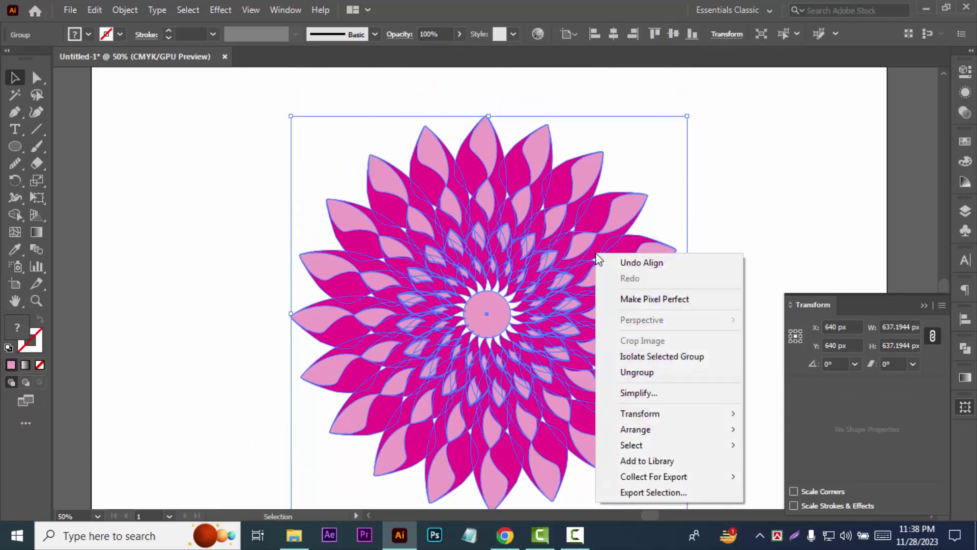
pyautogui.click(632, 372)
pyautogui.click(757, 195)
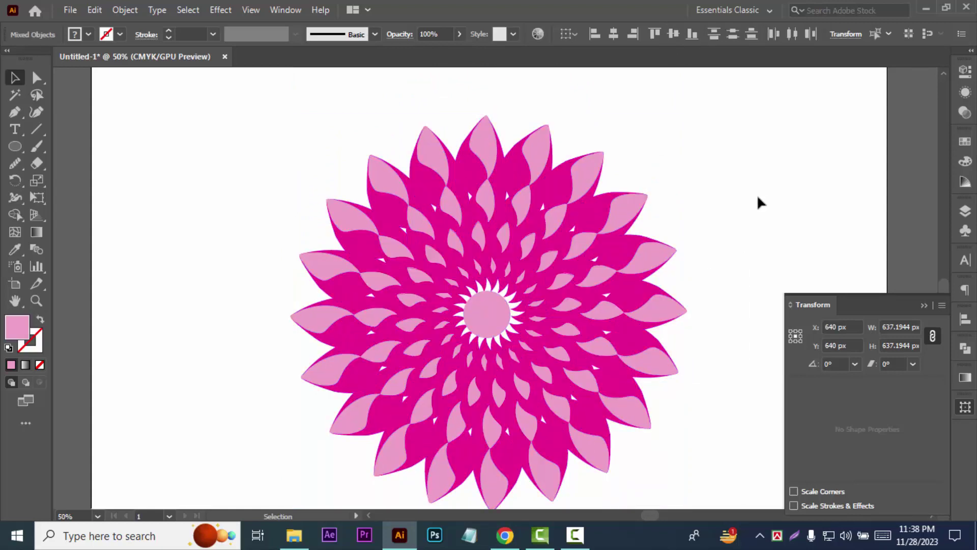
# - Align the light pink centre circle horizontally and vertically to the artboard's centre, and deselect it
pyautogui.hotkey('ctrl', '+')
pyautogui.hotkey('ctrl', '+')
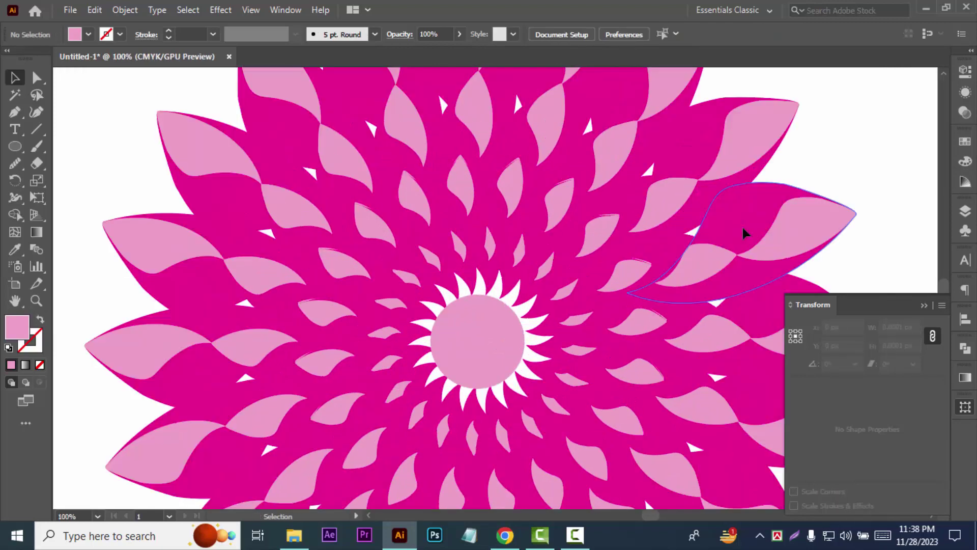
pyautogui.click(476, 337)
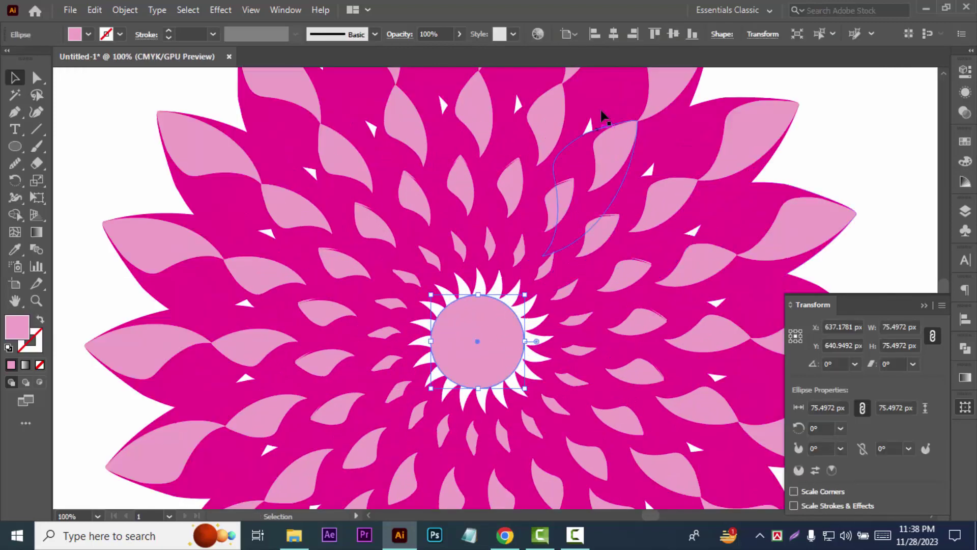
pyautogui.click(613, 34)
pyautogui.click(673, 34)
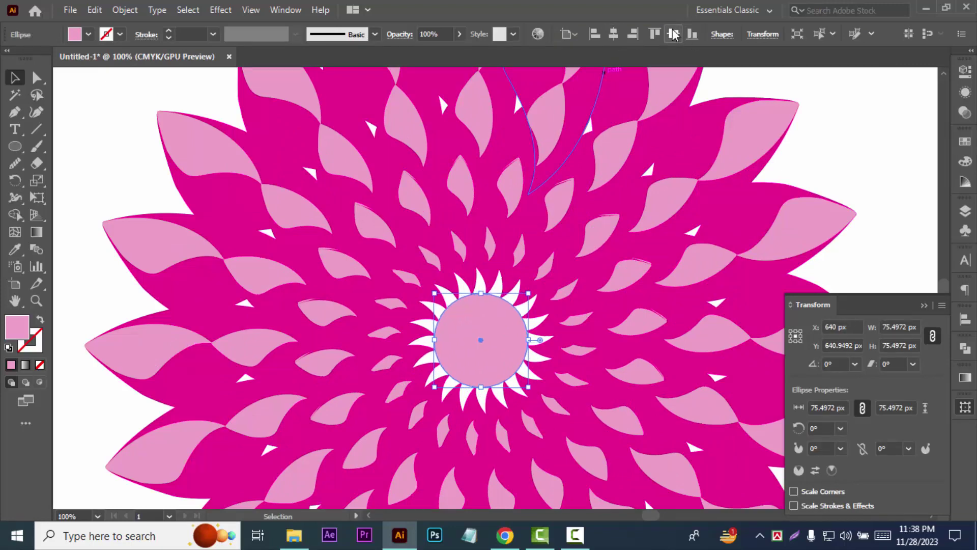
pyautogui.click(895, 124)
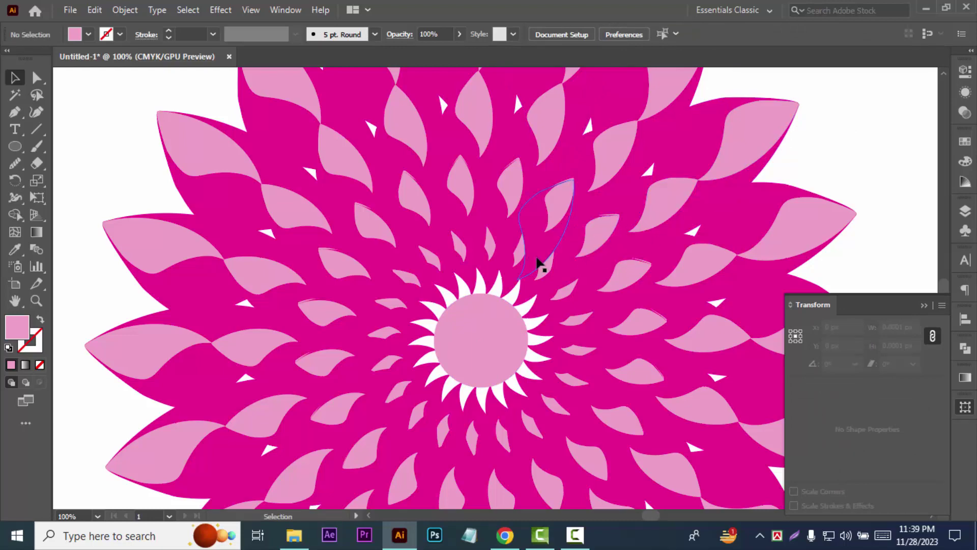
# - Change the fill of the light pink centre circle to the very dark purple #420225
pyautogui.click(466, 365)
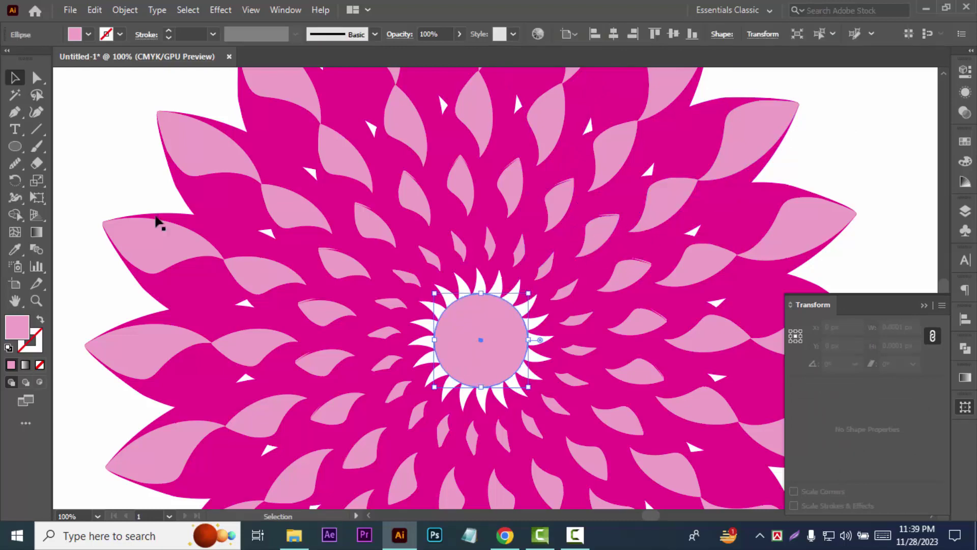
pyautogui.doubleClick(17, 333)
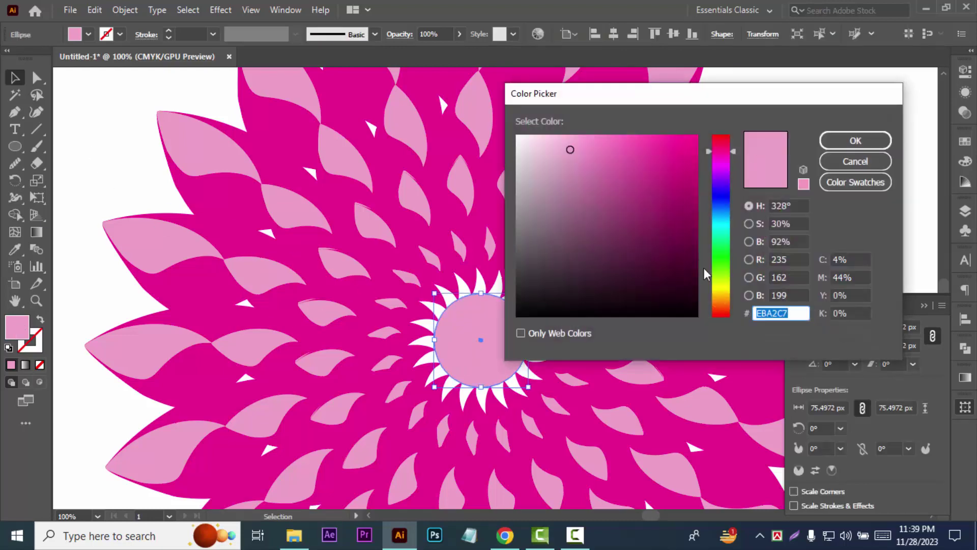
pyautogui.click(692, 270)
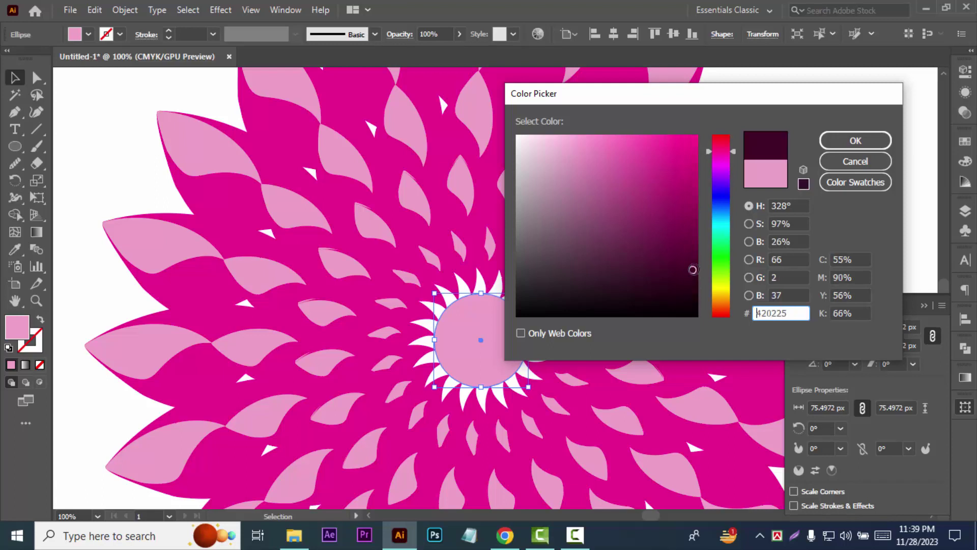
pyautogui.click(848, 139)
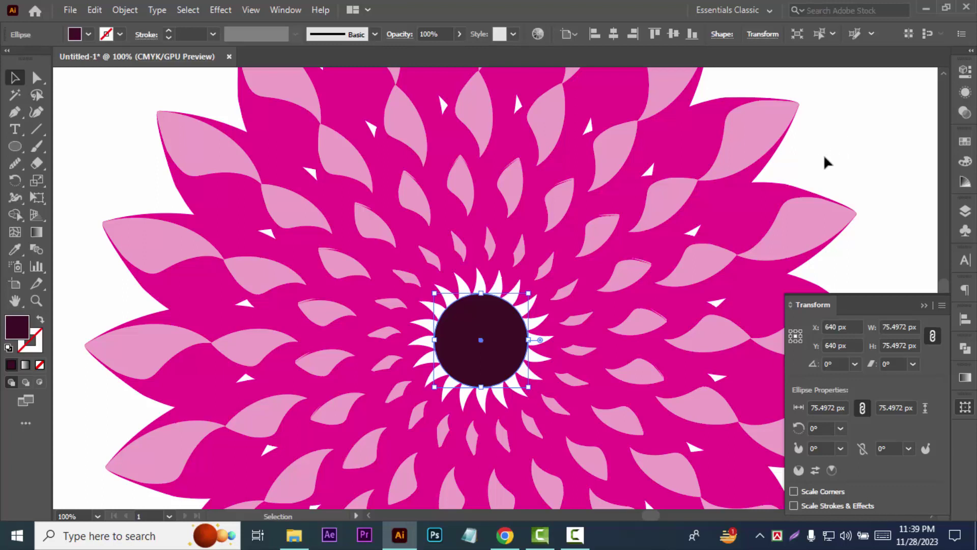
# - Copy the dark centre circle and paste the duplicate at exactly the same position
pyautogui.click(95, 12)
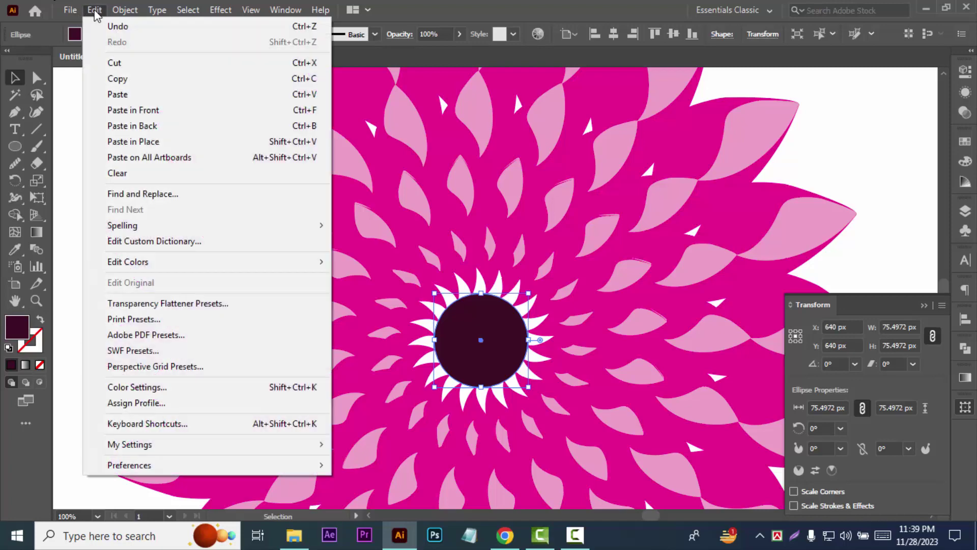
pyautogui.click(116, 82)
pyautogui.click(94, 11)
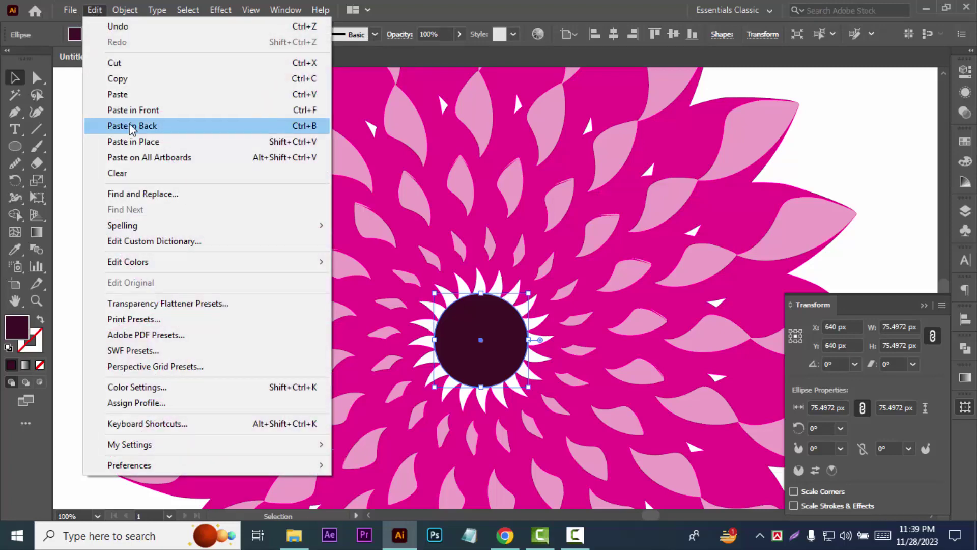
pyautogui.click(130, 126)
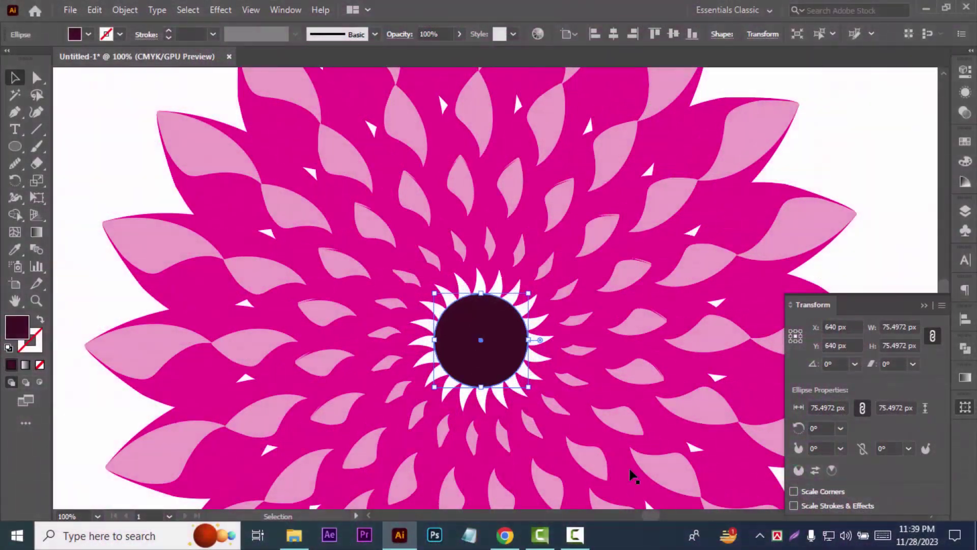
# - Fill the selected centre circle with a radial gradient and set its outer colour stop to the magenta swatch
pyautogui.click(966, 379)
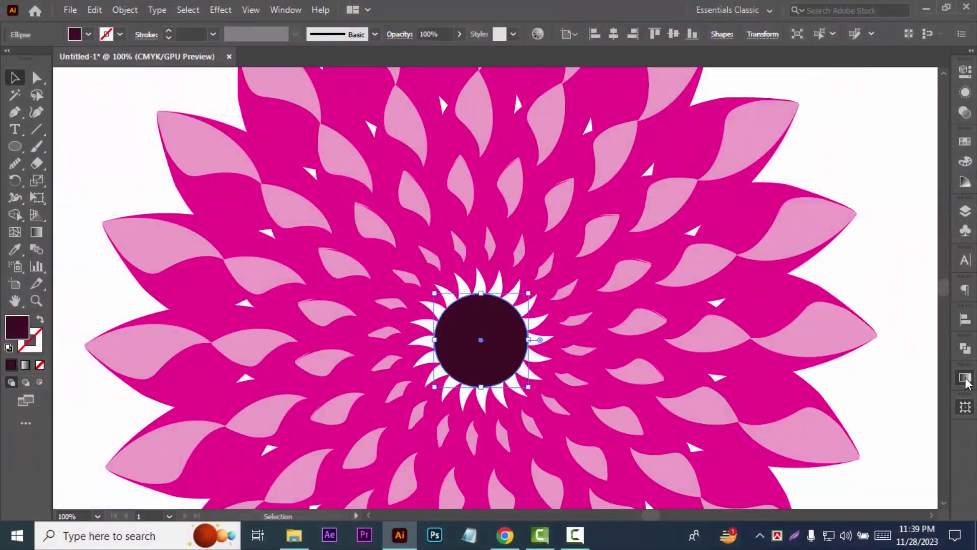
pyautogui.click(965, 379)
pyautogui.click(800, 352)
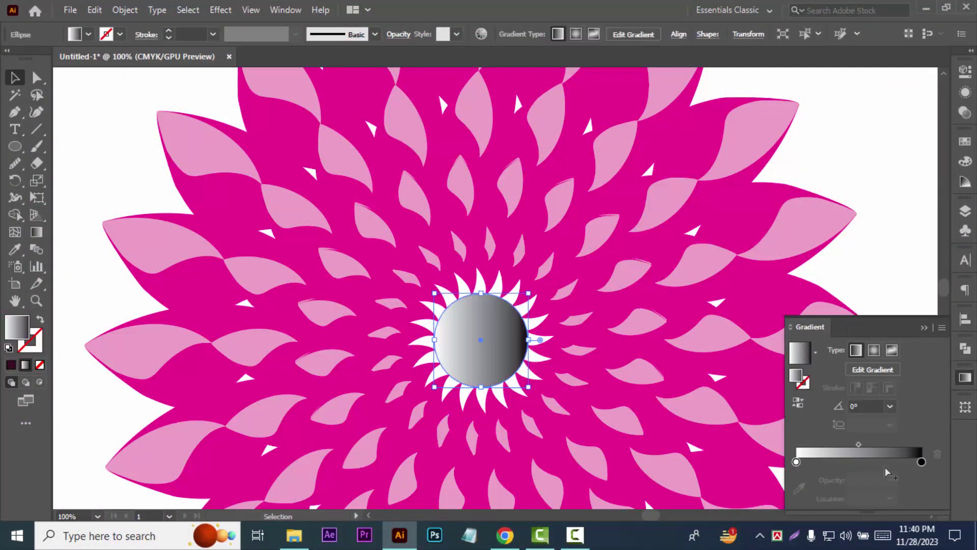
pyautogui.click(875, 351)
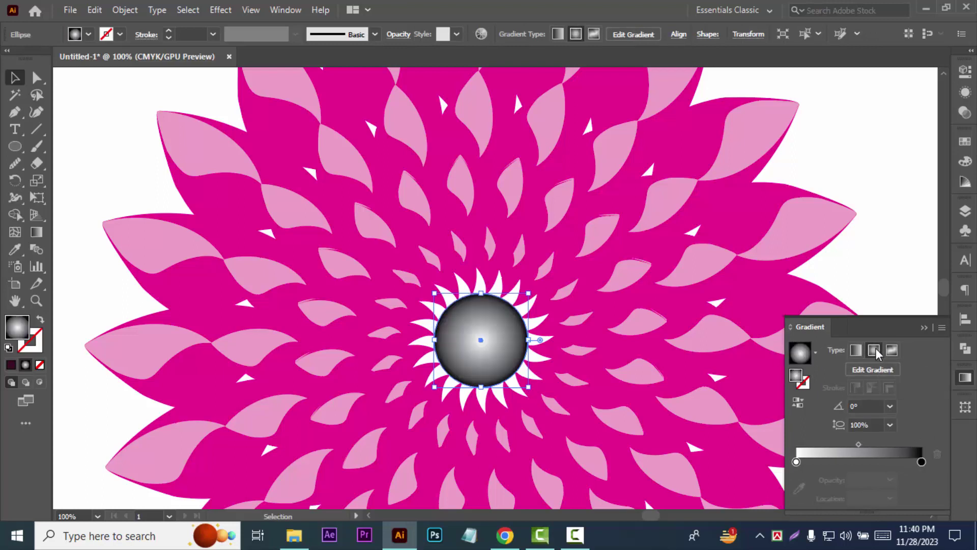
pyautogui.doubleClick(920, 461)
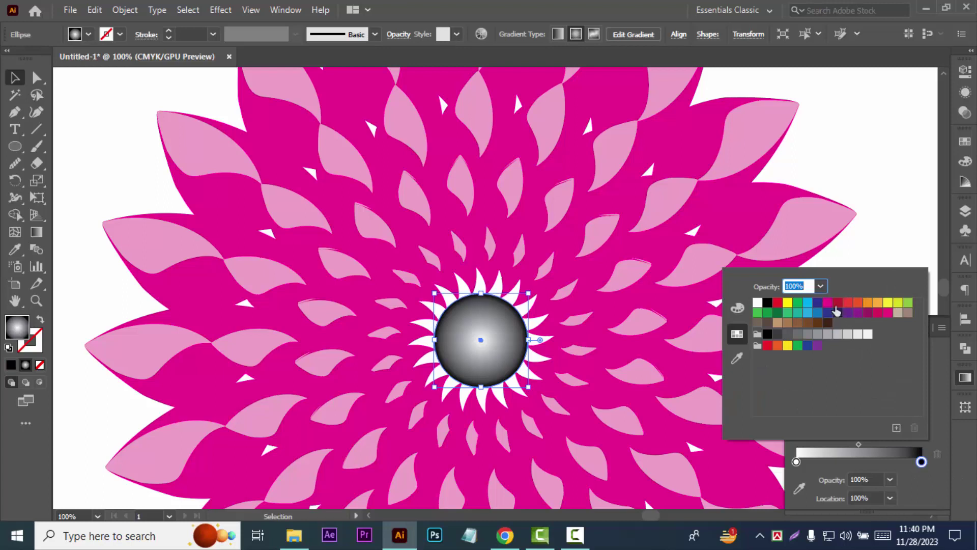
pyautogui.click(827, 302)
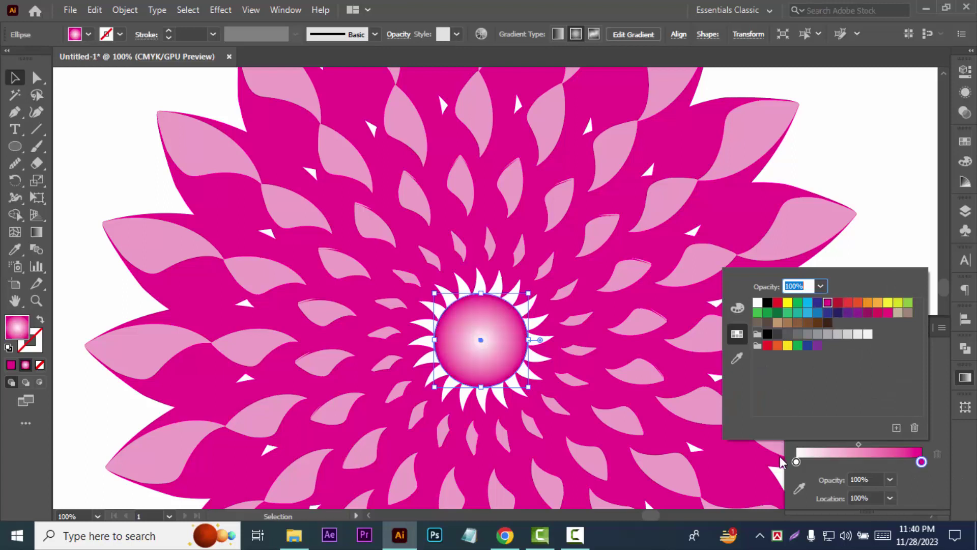
# - Set the inner colour stop of the centre circle's radial gradient to the magenta swatch
pyautogui.click(796, 462)
pyautogui.doubleClick(796, 462)
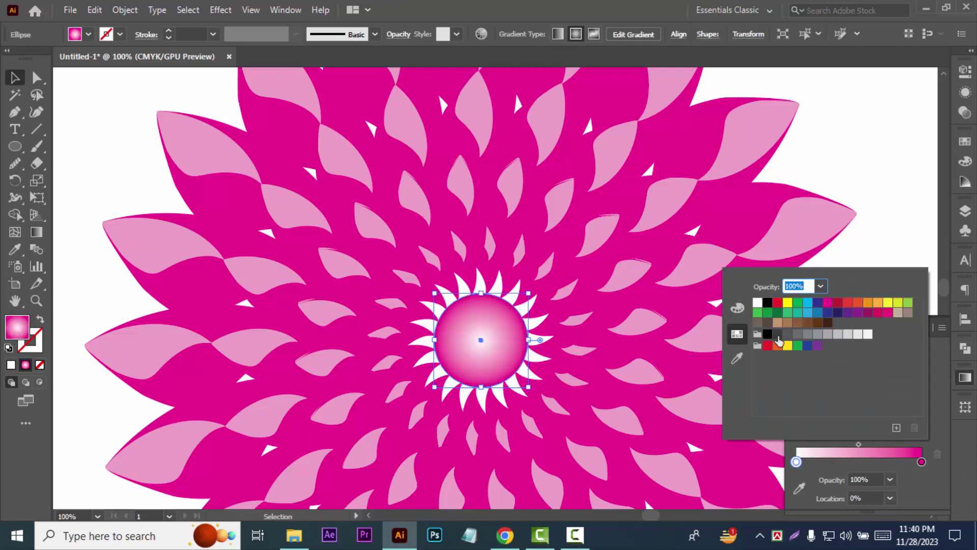
pyautogui.click(827, 302)
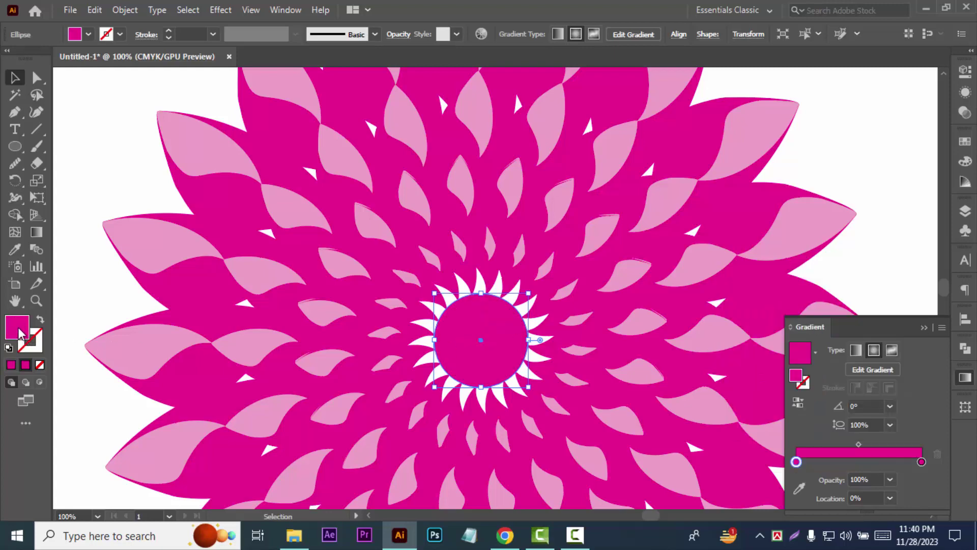
# - Try a solid dark magenta fill on the centre circle, and reapply the radial gradient
pyautogui.doubleClick(20, 333)
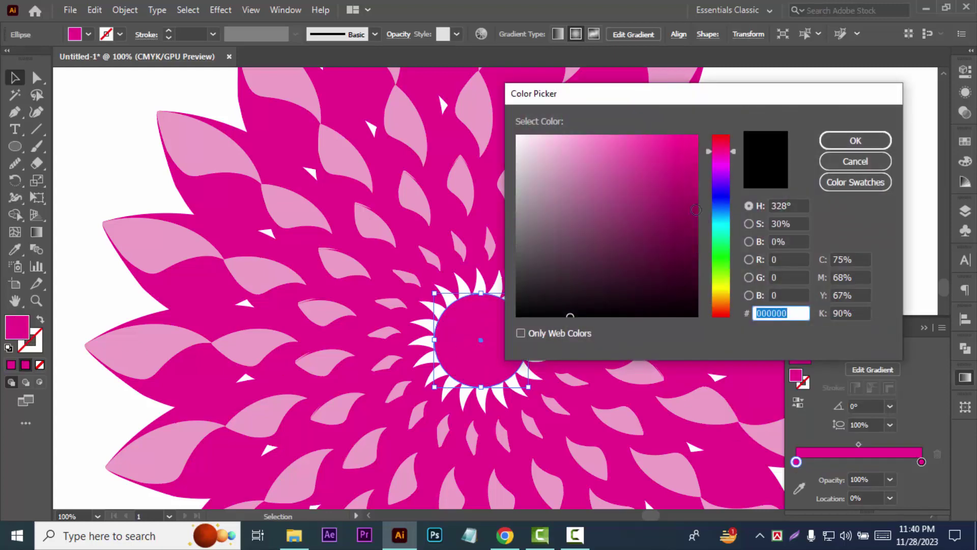
pyautogui.write('8A0052')
pyautogui.click(846, 142)
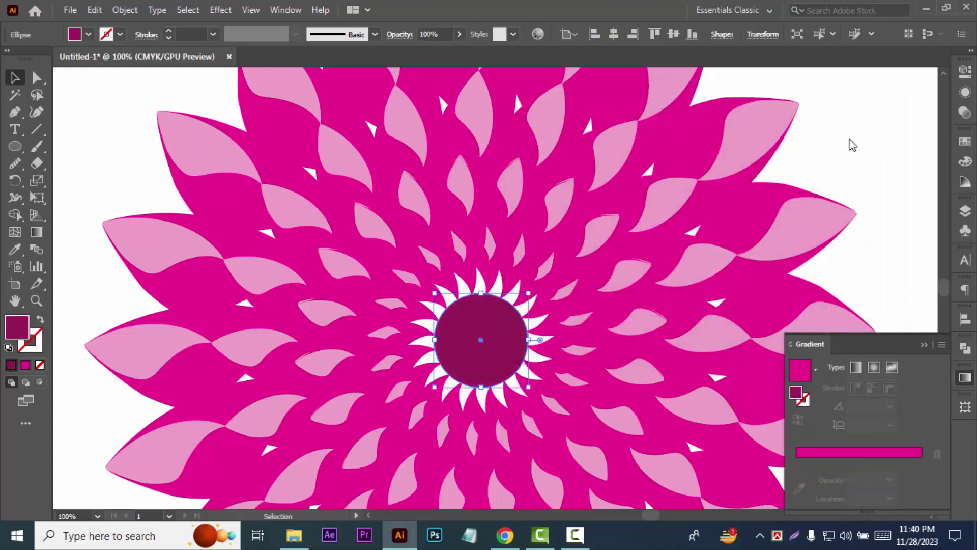
pyautogui.click(822, 454)
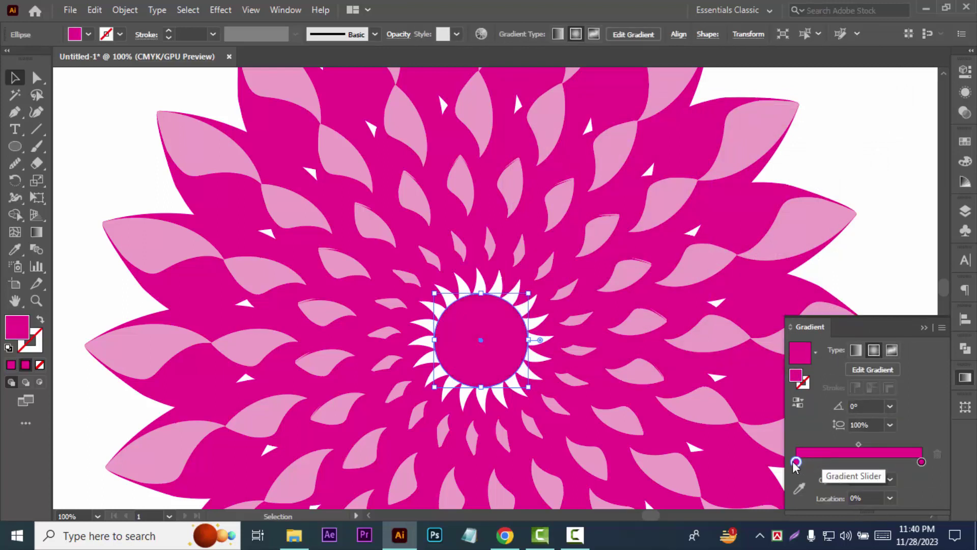
# - Try the cyan swatch for the inner colour stop of the circle's radial gradient
pyautogui.doubleClick(795, 462)
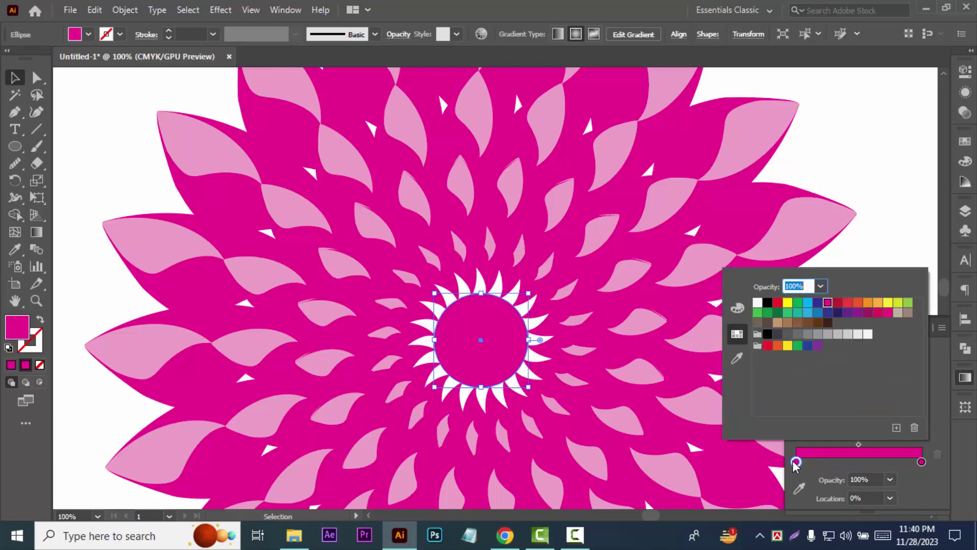
pyautogui.click(808, 304)
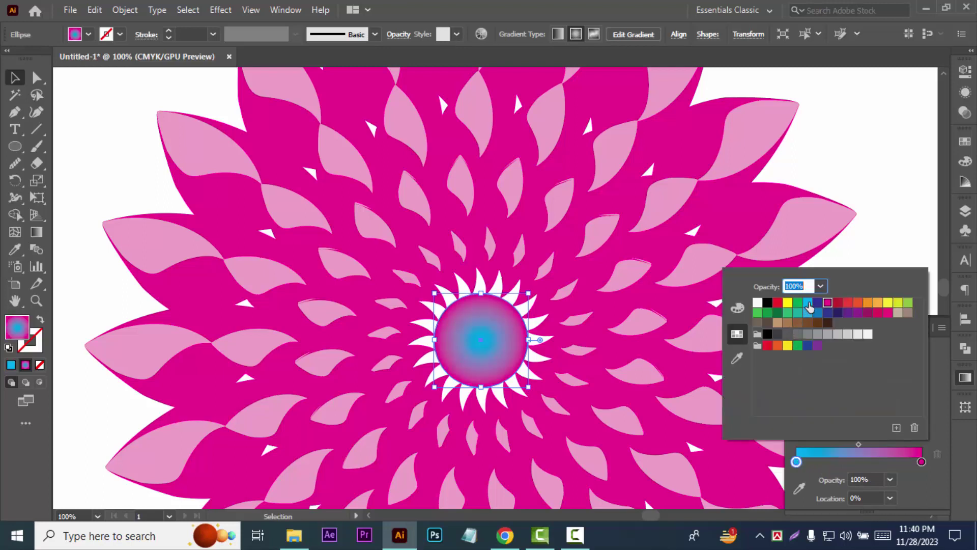
pyautogui.click(795, 462)
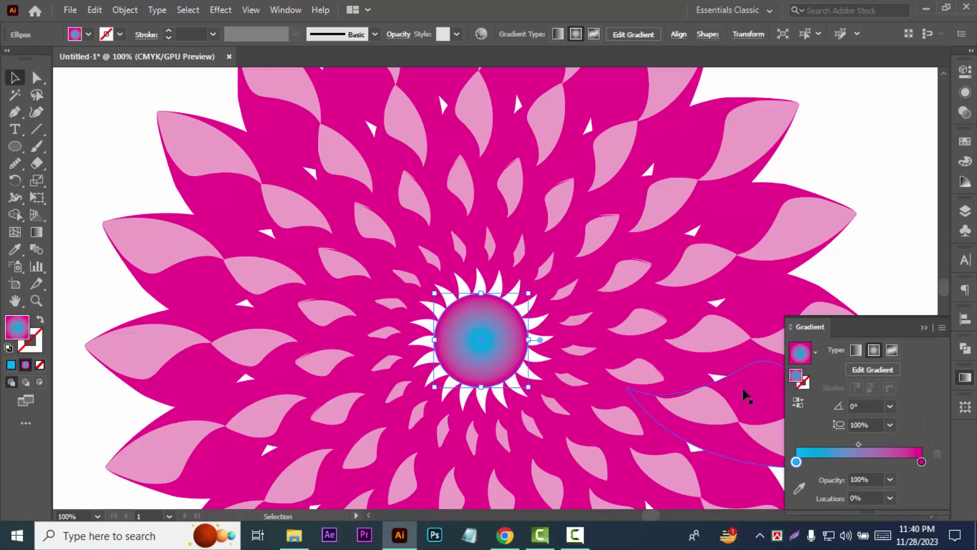
# - Set the inner colour stop of the circle's radial gradient to the dark magenta #B20B7F
pyautogui.doubleClick(796, 461)
pyautogui.click(736, 358)
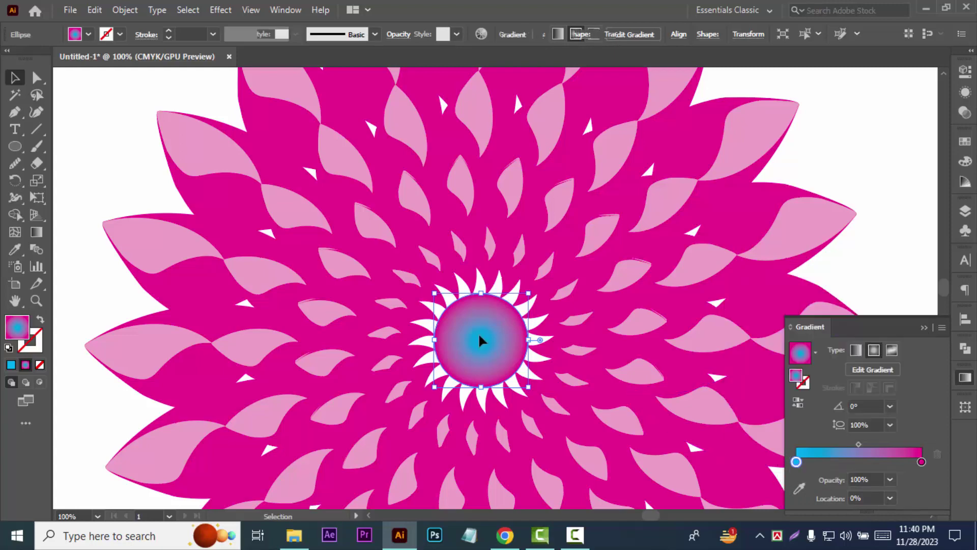
pyautogui.doubleClick(16, 330)
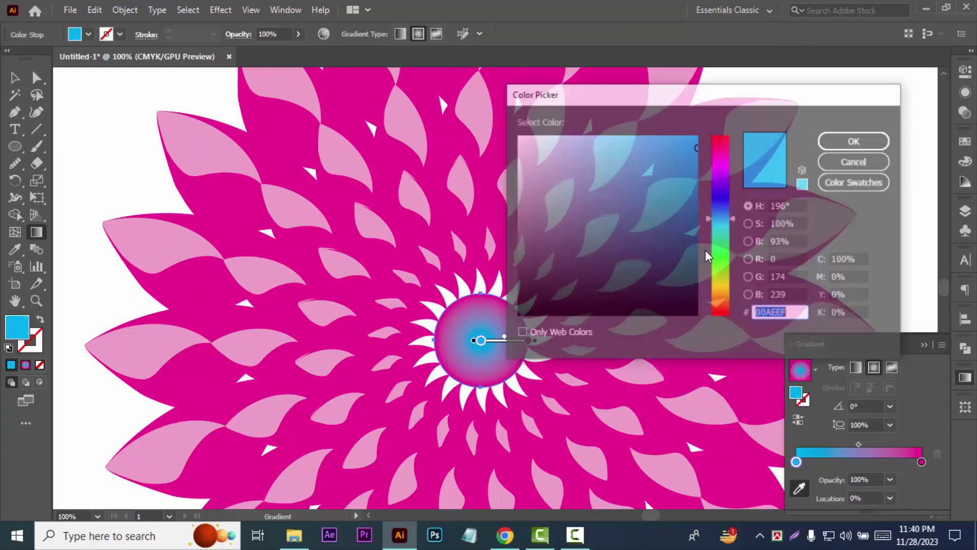
pyautogui.click(724, 166)
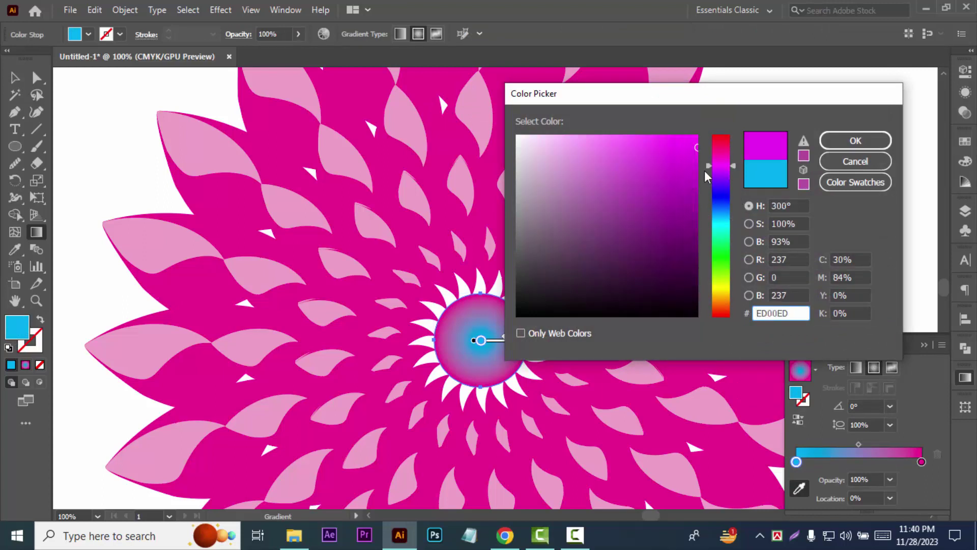
pyautogui.click(722, 163)
pyautogui.click(729, 156)
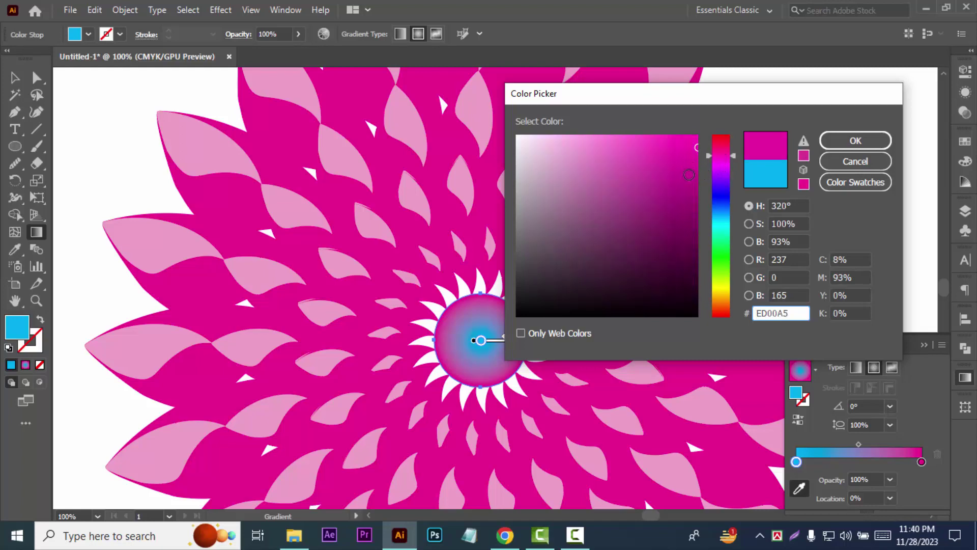
pyautogui.click(688, 187)
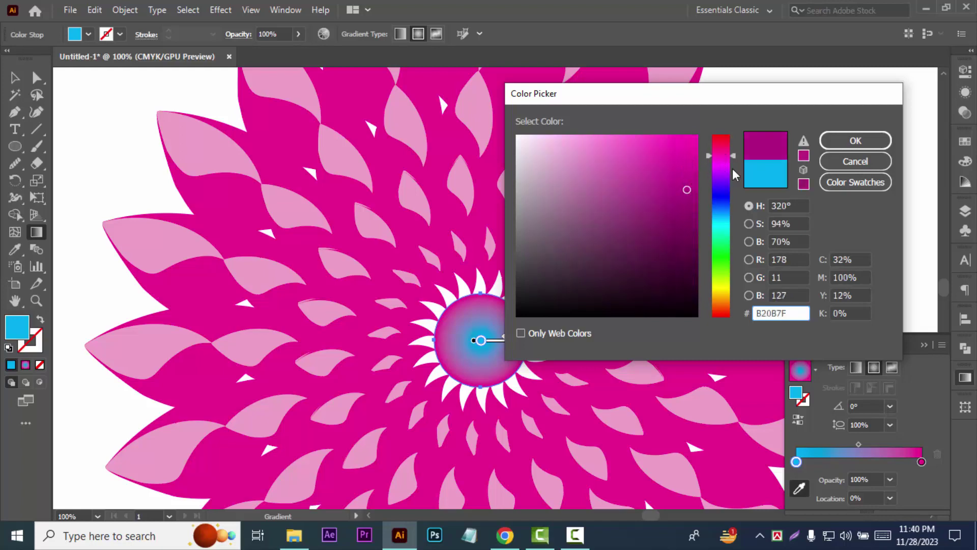
pyautogui.click(855, 141)
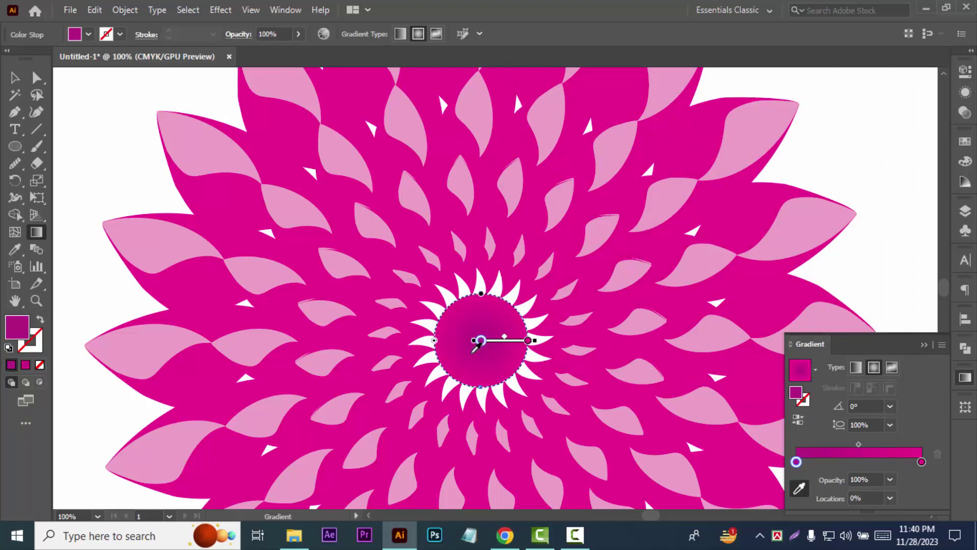
# - Move the gradient's inner colour stop outward to a location of about 27%, and deselect the circle
pyautogui.moveTo(481, 348); pyautogui.dragTo(516, 340)
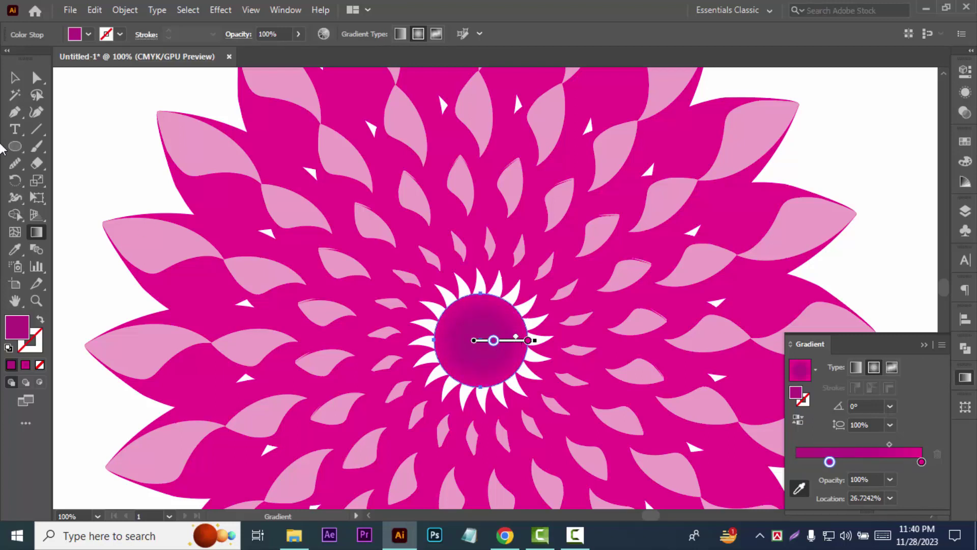
pyautogui.click(15, 78)
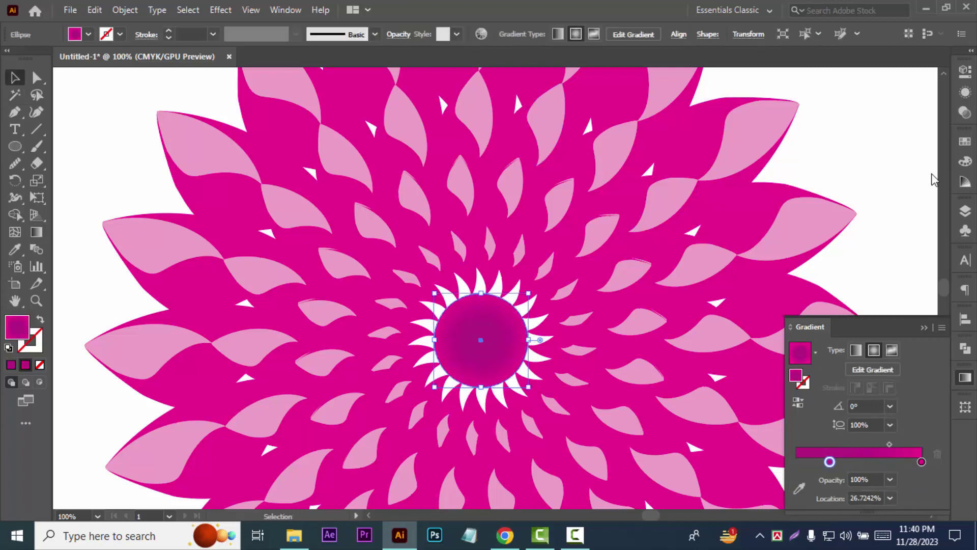
pyautogui.click(876, 161)
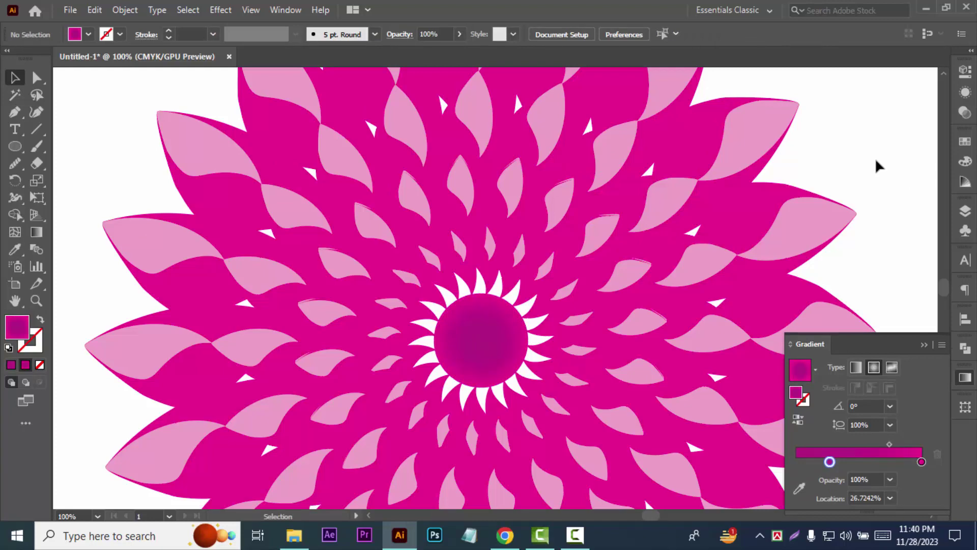
# - Select the entire flower and expand its fill, converting the gradient to 255 objects
pyautogui.hotkey('ctrl', '-')
pyautogui.hotkey('ctrl', '-')
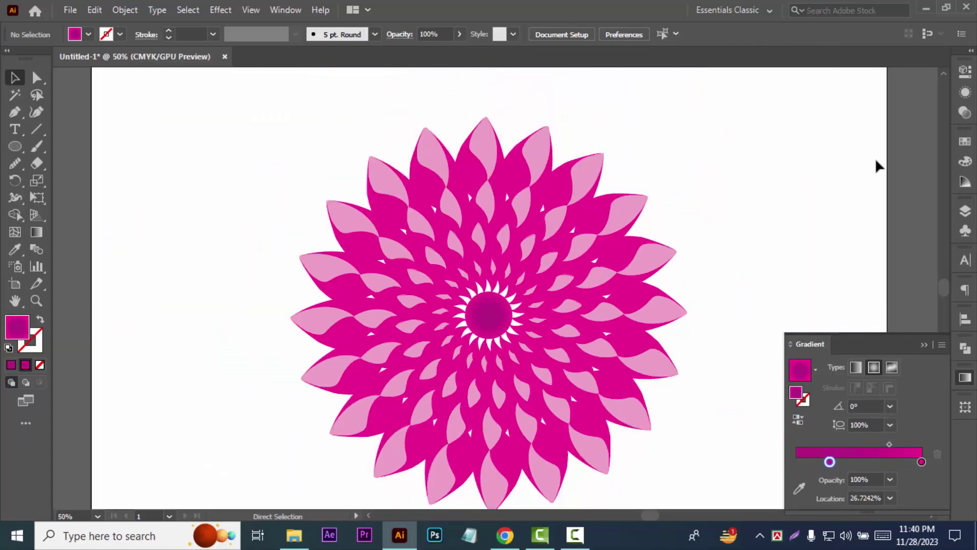
pyautogui.hotkey('ctrl', '-')
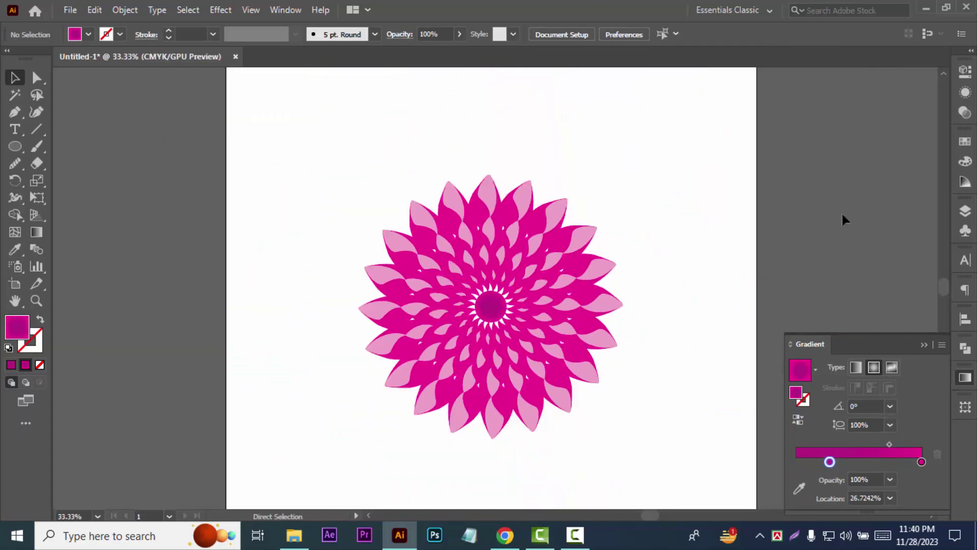
pyautogui.hotkey('ctrl', '-')
pyautogui.hotkey('ctrl', '-')
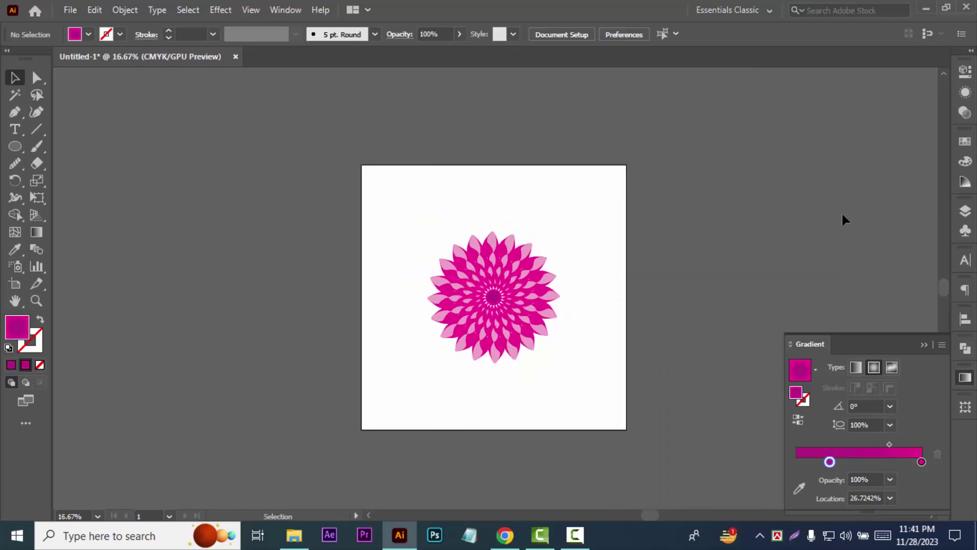
pyautogui.moveTo(592, 447); pyautogui.dragTo(602, 453)
pyautogui.click(120, 12)
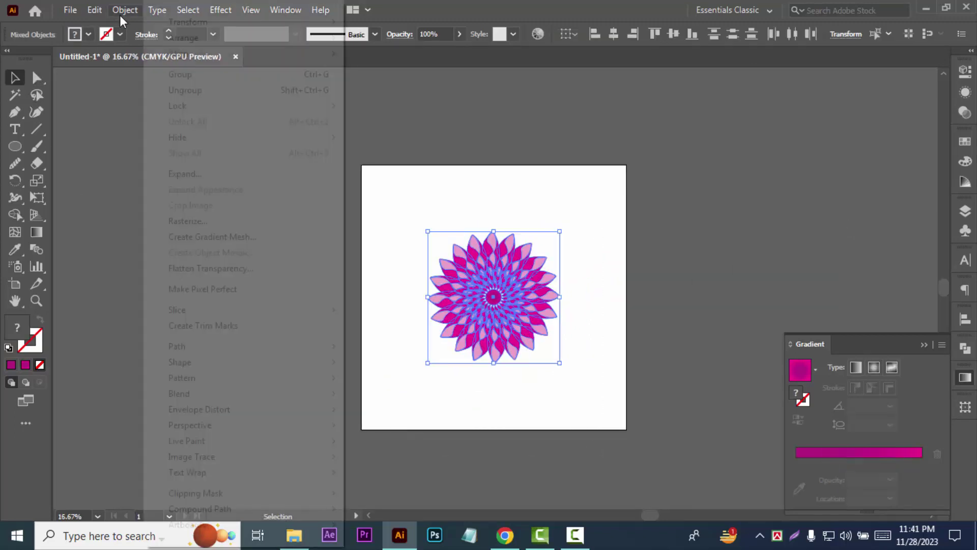
pyautogui.click(178, 173)
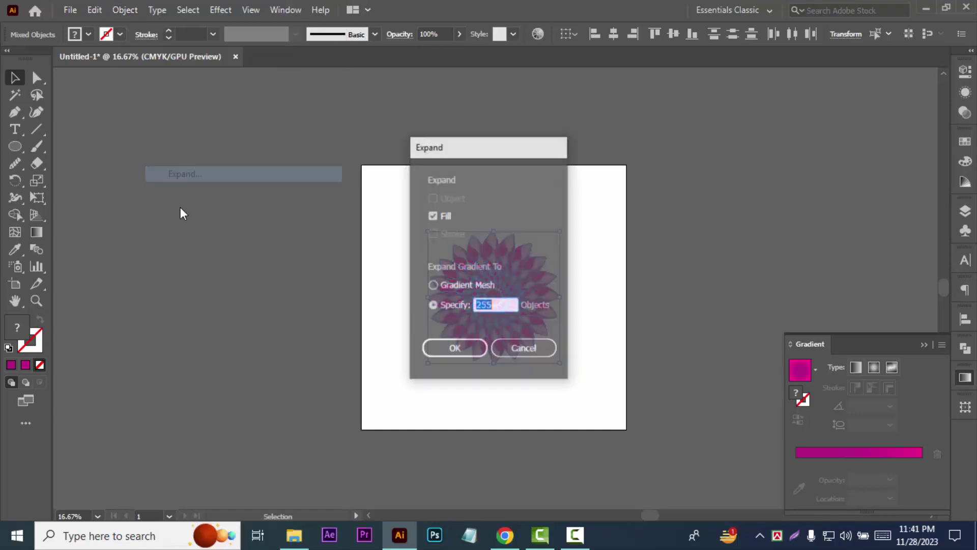
pyautogui.click(447, 348)
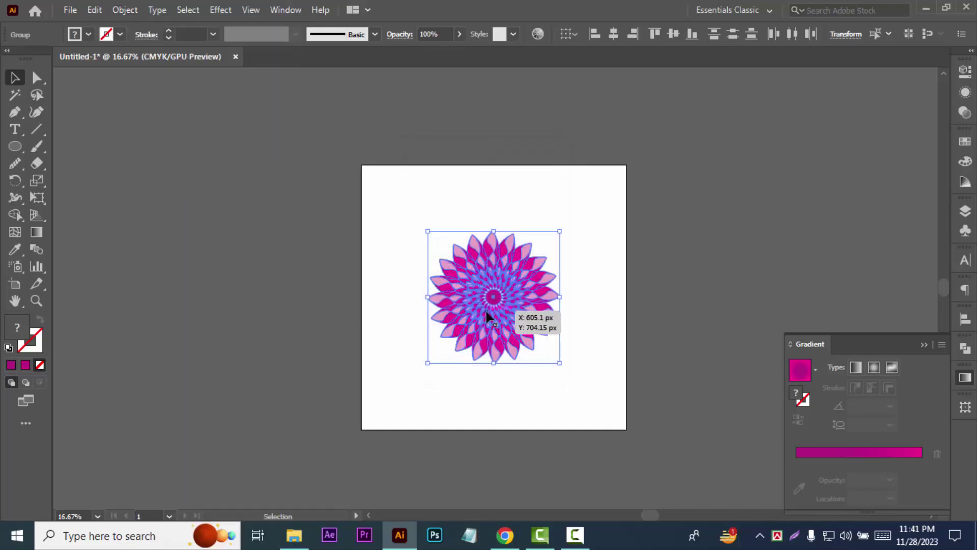
# - Group all the expanded flower parts, enlarge the group proportionally about its centre on the artboard, and deselect it
pyautogui.rightClick(487, 316)
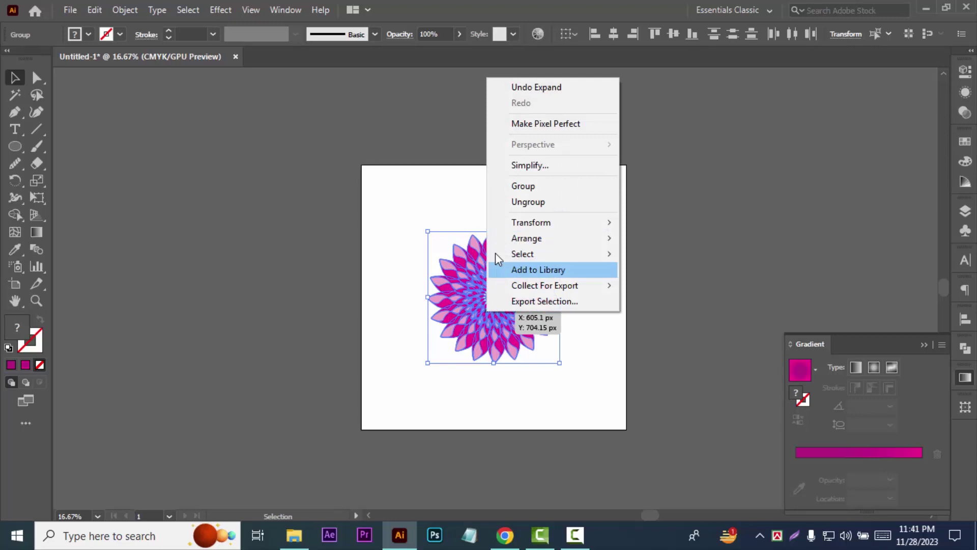
pyautogui.click(516, 187)
pyautogui.click(593, 304)
pyautogui.click(528, 317)
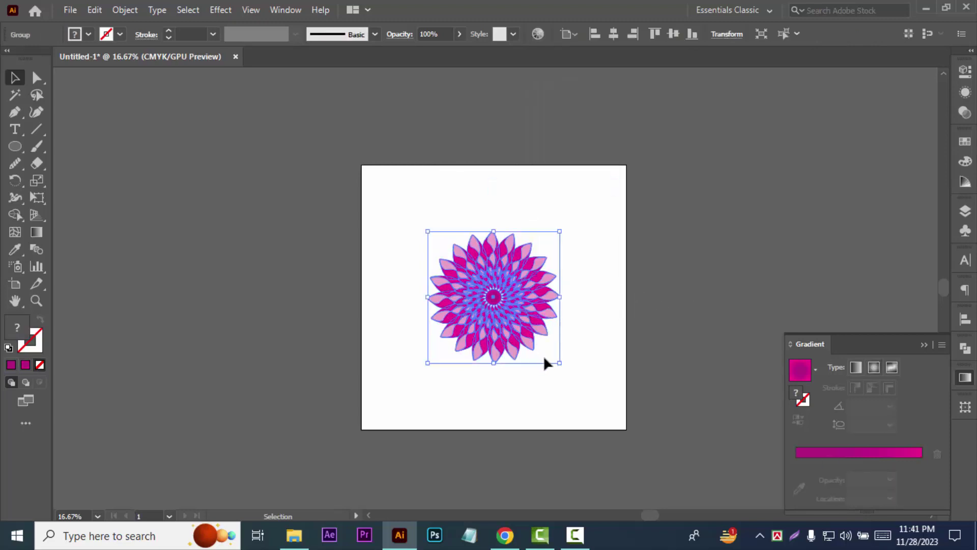
pyautogui.moveTo(558, 366); pyautogui.dragTo(591, 394)
pyautogui.click(663, 336)
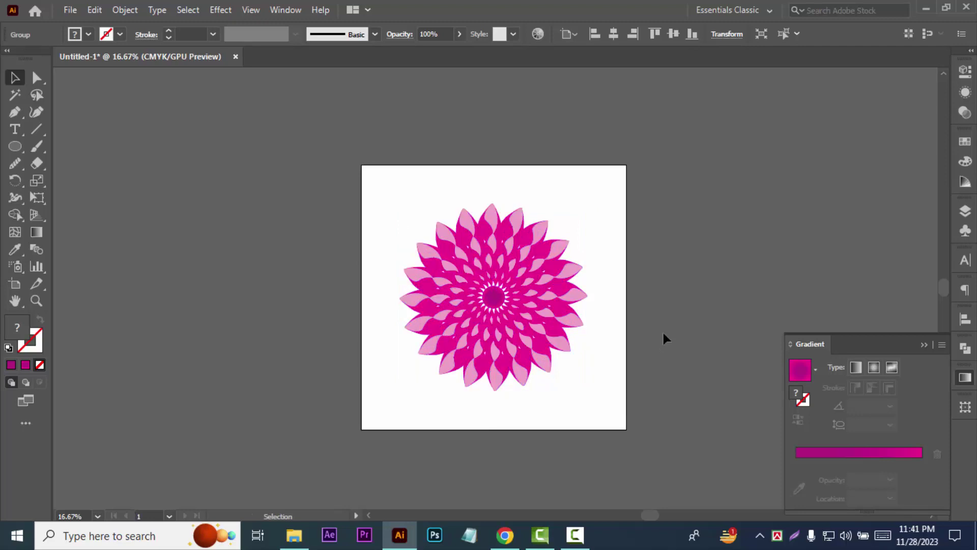
# - Draw a 1280 × 1280 px rectangle covering the whole artboard with the magenta radial gradient fill
pyautogui.click(14, 146)
pyautogui.moveTo(13, 145); pyautogui.dragTo(41, 146)
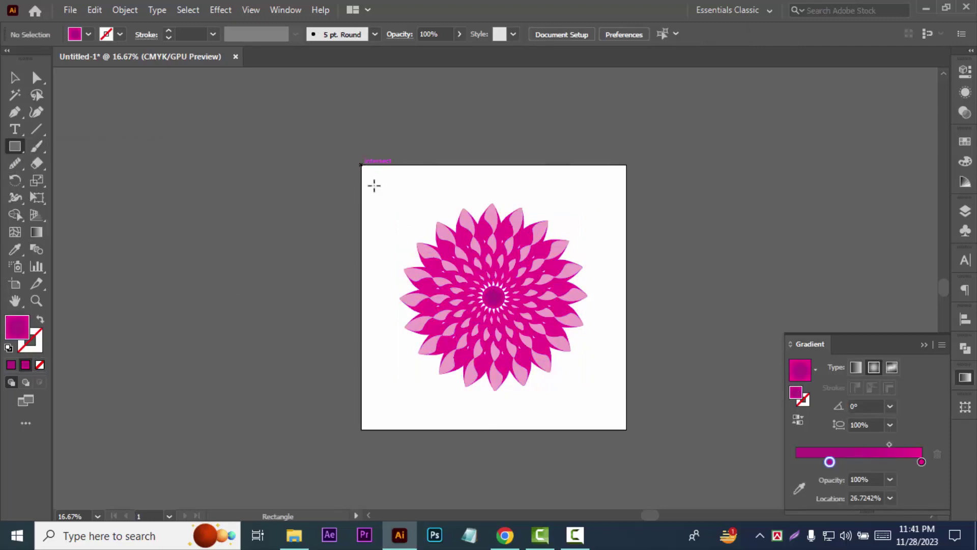
pyautogui.moveTo(361, 165); pyautogui.dragTo(626, 429)
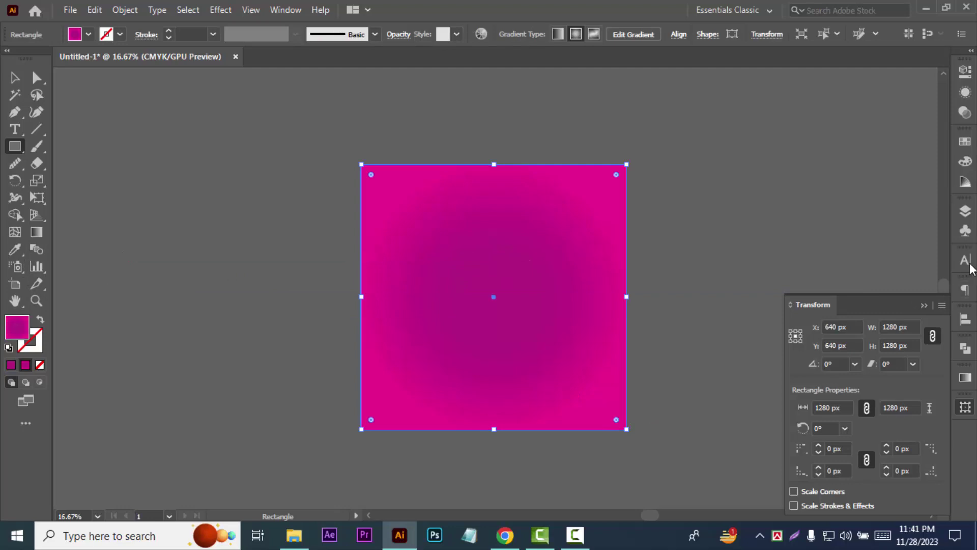
# - Move the gradient rectangle below the flower group in Layer 1's stacking order and deselect it
pyautogui.click(965, 211)
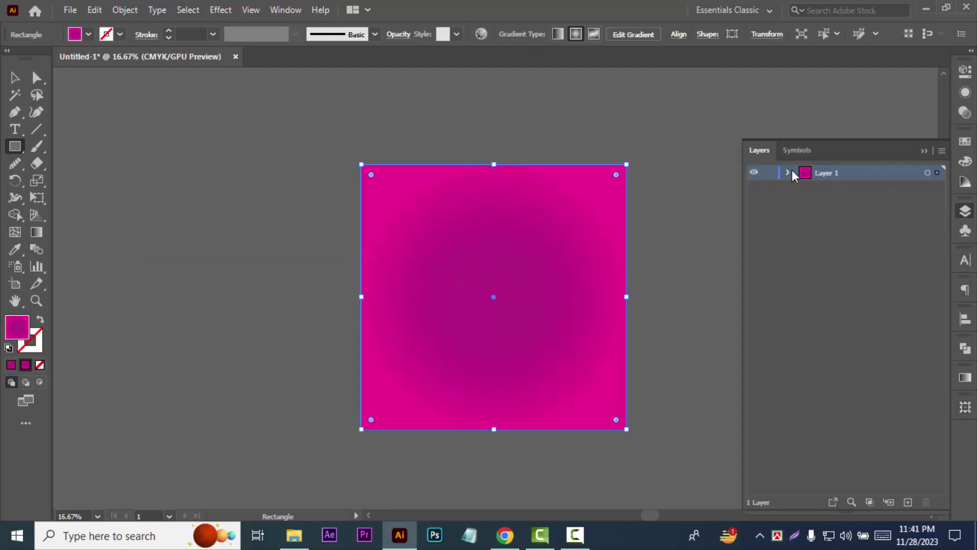
pyautogui.click(787, 172)
pyautogui.moveTo(858, 188); pyautogui.dragTo(846, 218)
pyautogui.click(15, 78)
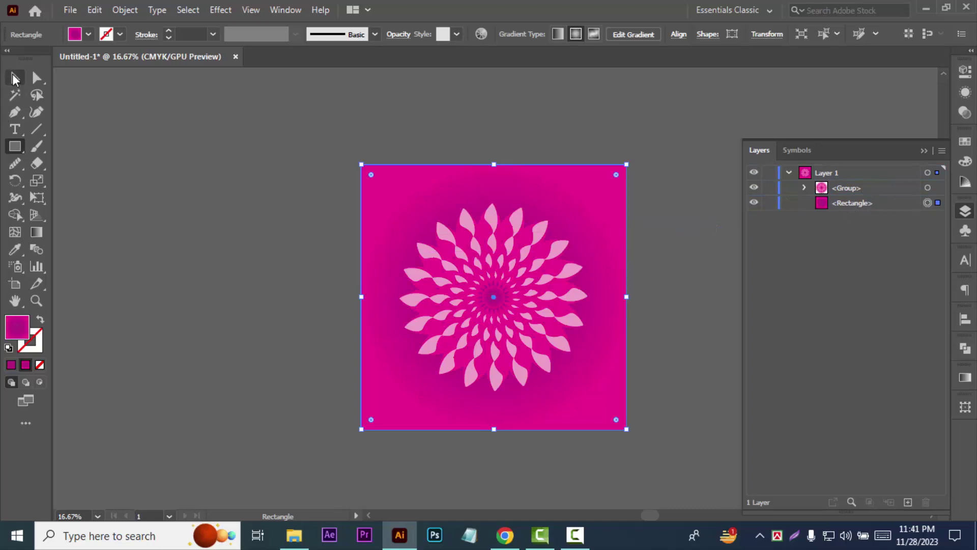
pyautogui.click(74, 174)
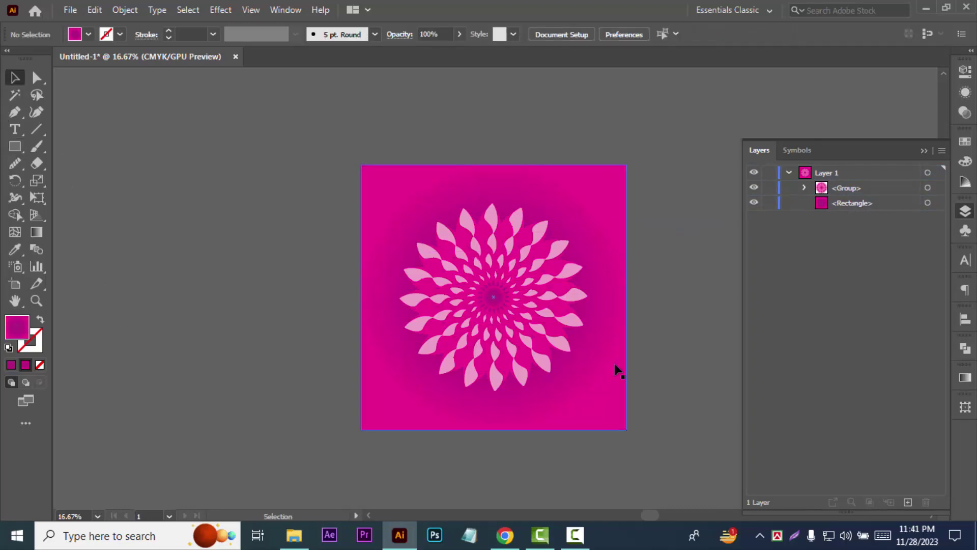
# - Lock the background rectangle and enlarge the flower group further about its centre, keeping it inside the artboard
pyautogui.click(927, 188)
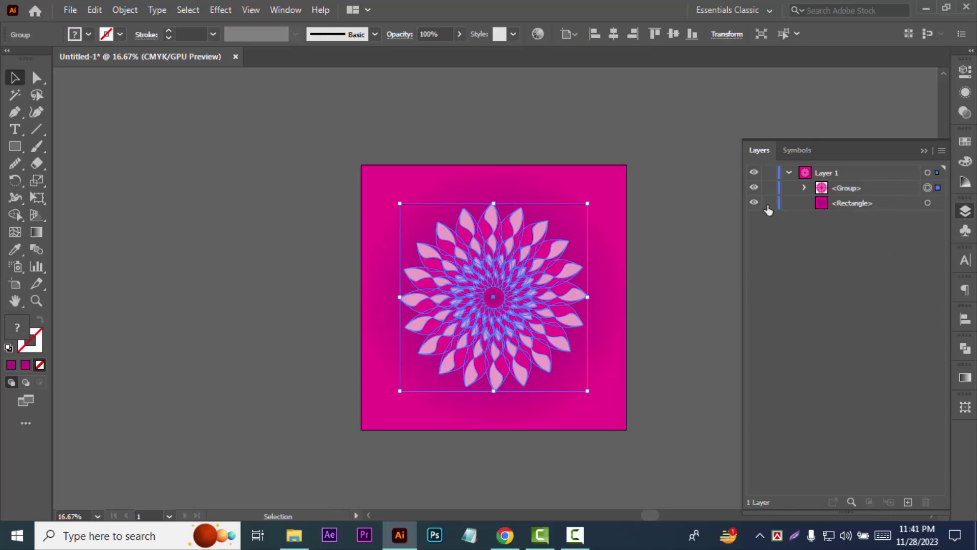
pyautogui.click(644, 321)
pyautogui.click(496, 346)
pyautogui.moveTo(588, 390); pyautogui.dragTo(609, 410)
pyautogui.click(674, 374)
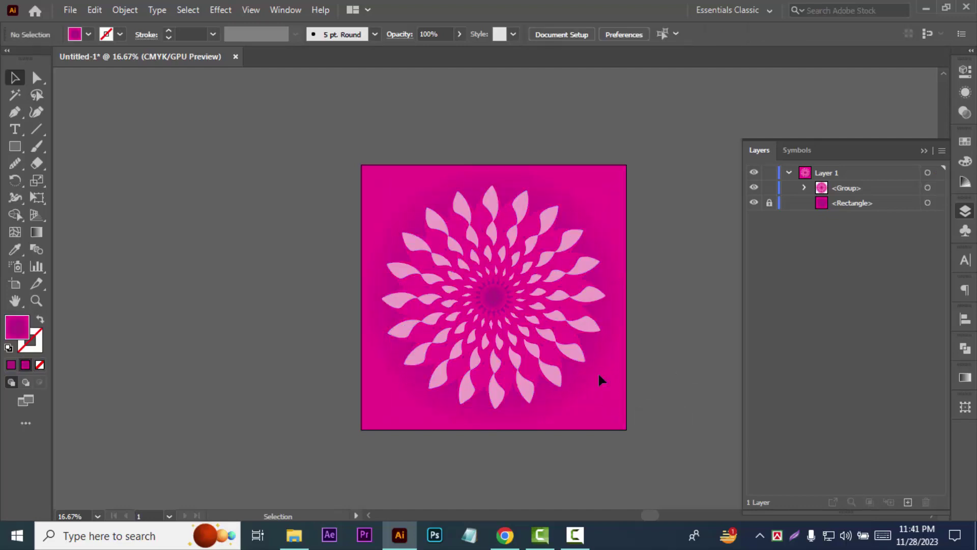
# - Start a previewed Drop Shadow effect on the flower group with the X and Y offsets both set to 0 px
pyautogui.click(508, 349)
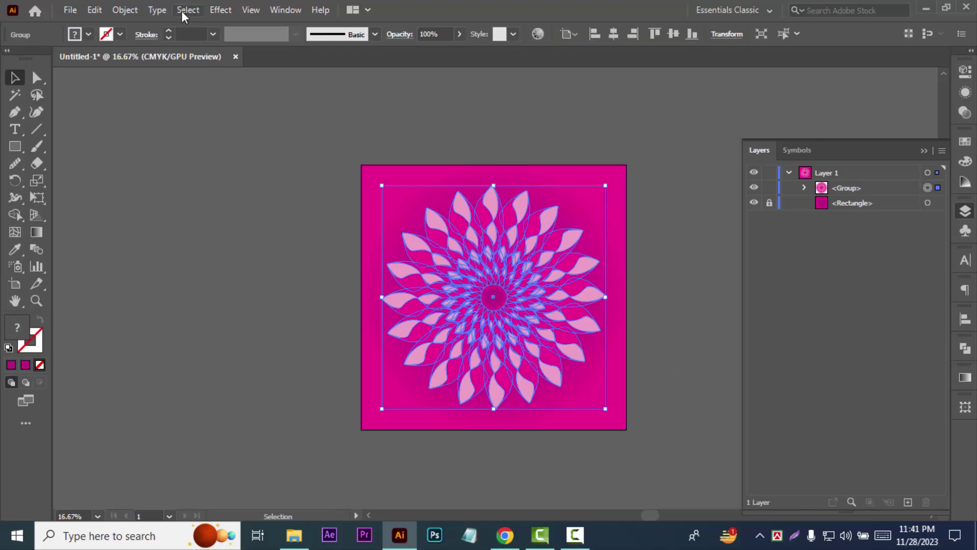
pyautogui.click(212, 10)
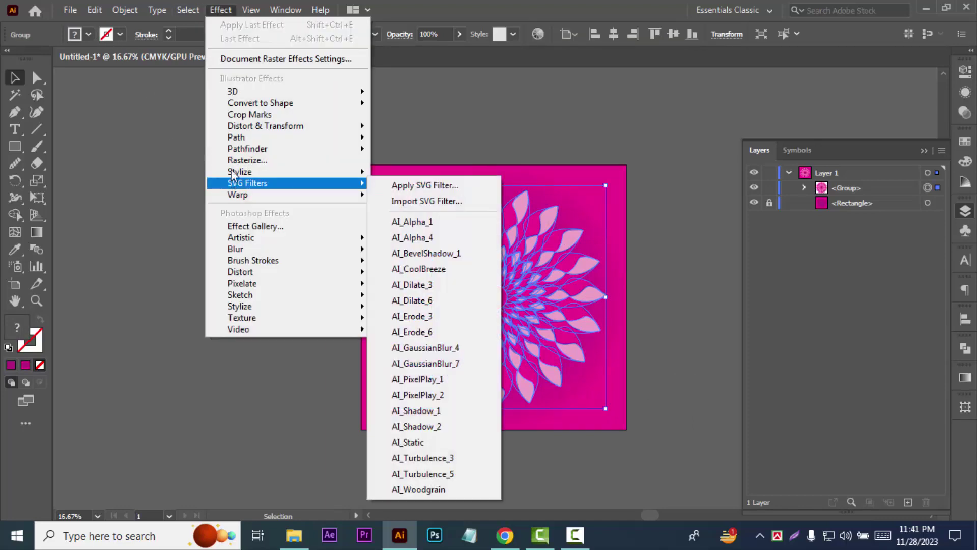
pyautogui.moveTo(232, 171)
pyautogui.click(450, 174)
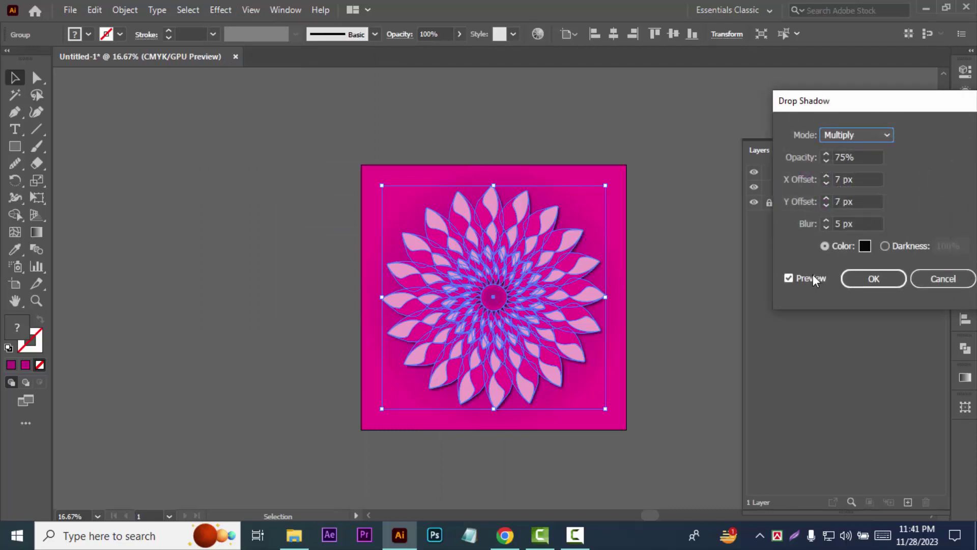
pyautogui.click(845, 201)
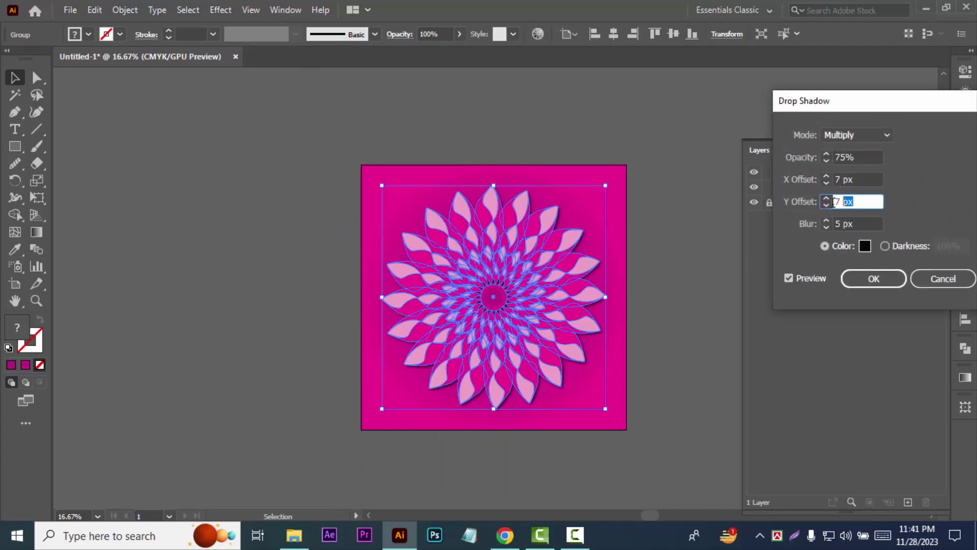
pyautogui.write('0')
pyautogui.click(858, 181)
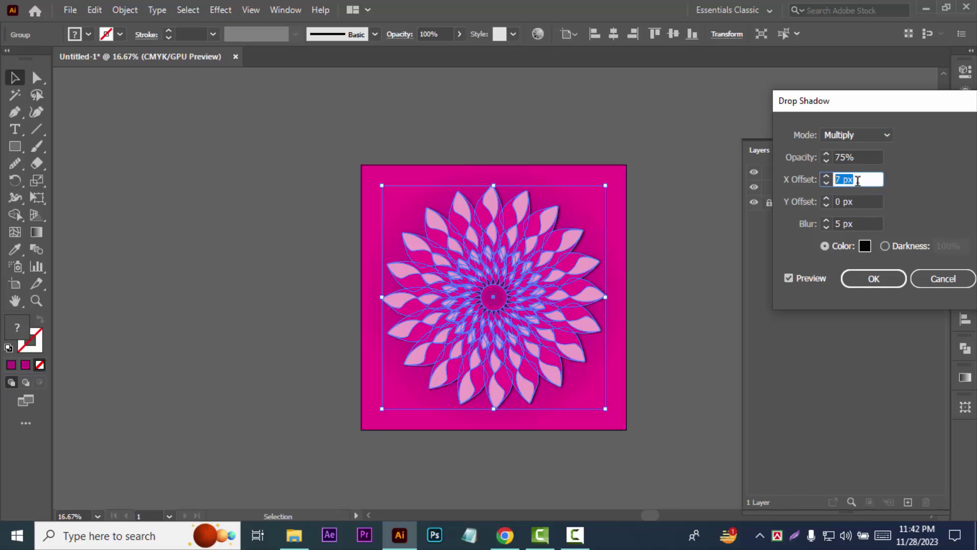
pyautogui.write('0')
pyautogui.click(788, 278)
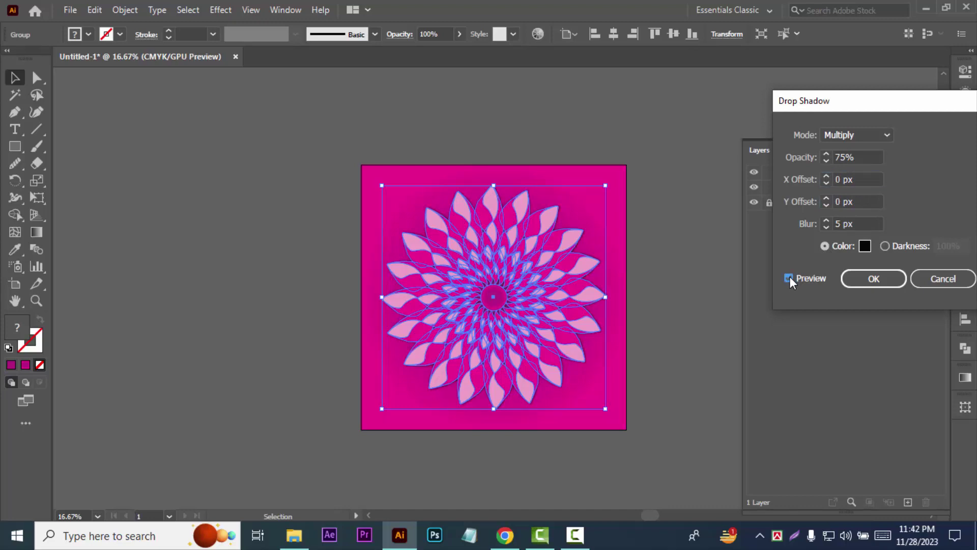
# - Raise the drop shadow's blur to 17 px
pyautogui.click(826, 224)
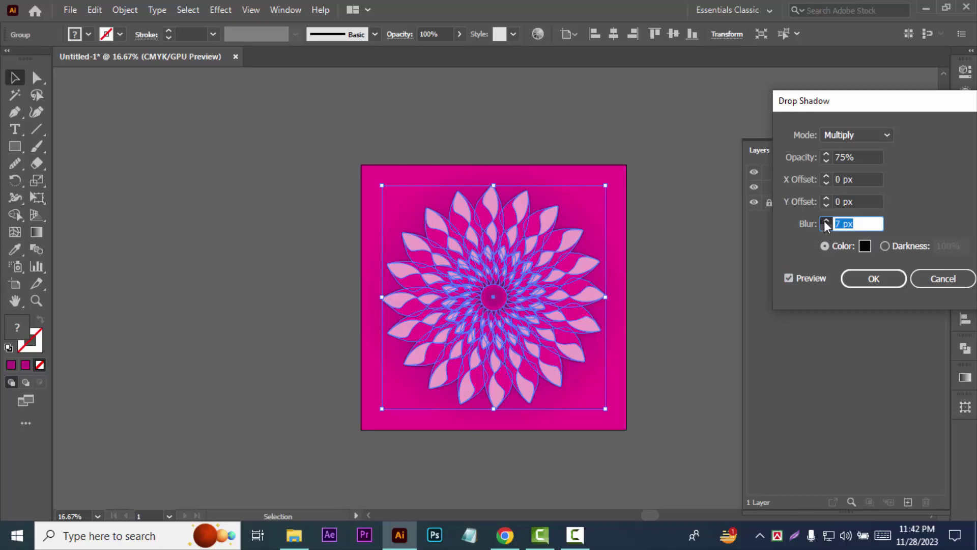
pyautogui.click(825, 221)
pyautogui.press('Up')
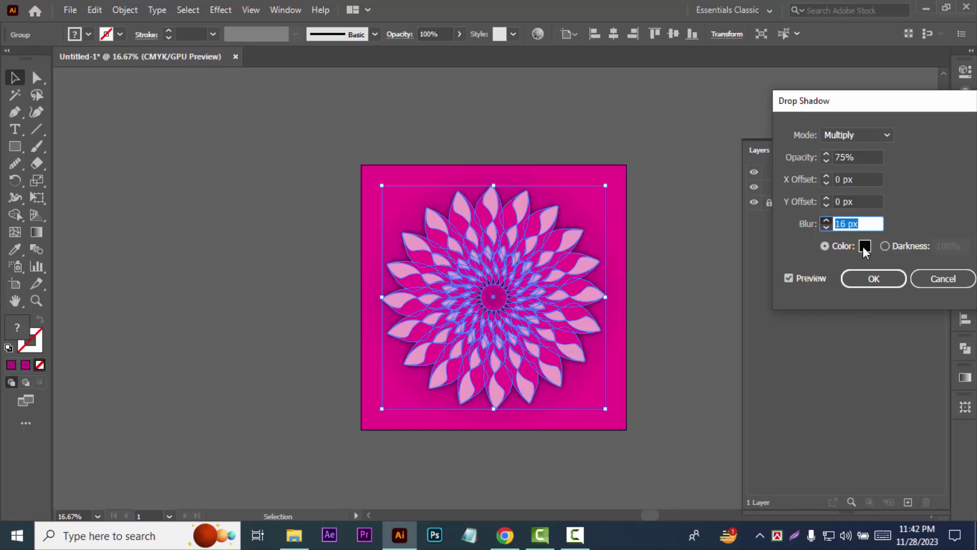
# - Set the drop shadow's colour to dark grey #575859, apply the effect and deselect the flower
pyautogui.click(864, 246)
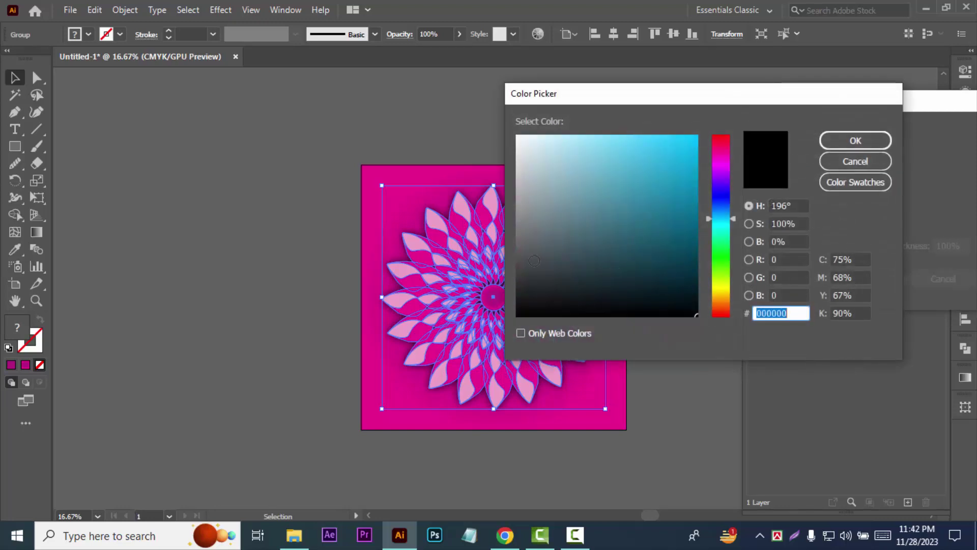
pyautogui.click(523, 249)
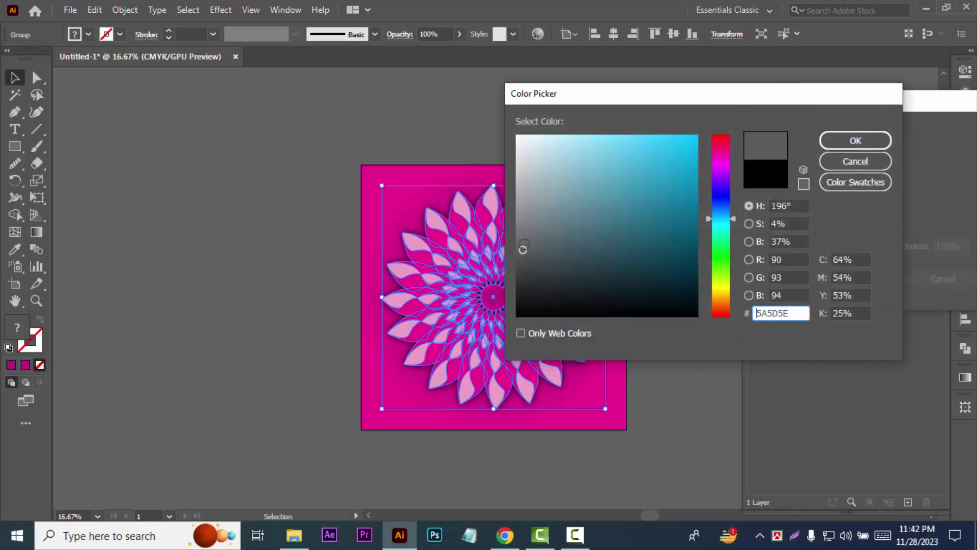
pyautogui.click(522, 238)
pyautogui.click(521, 252)
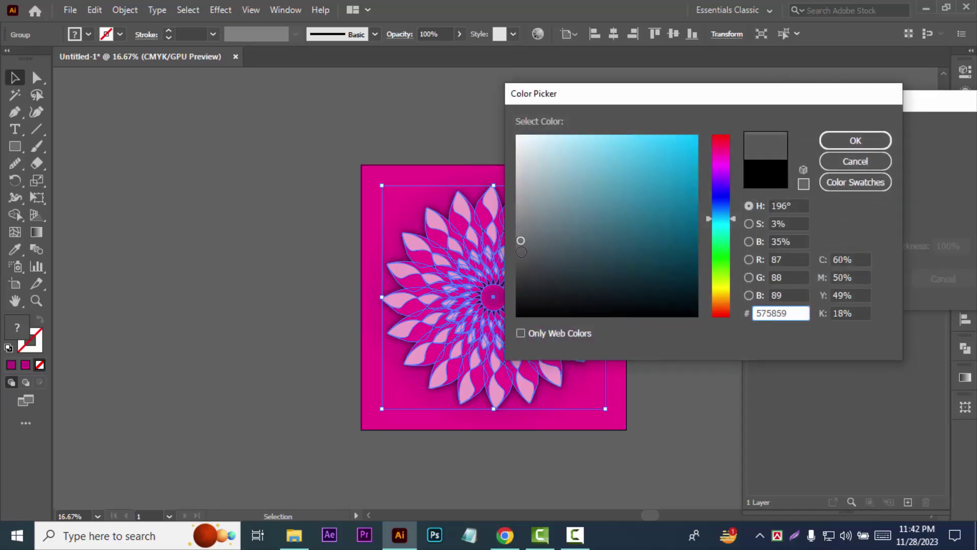
pyautogui.click(835, 140)
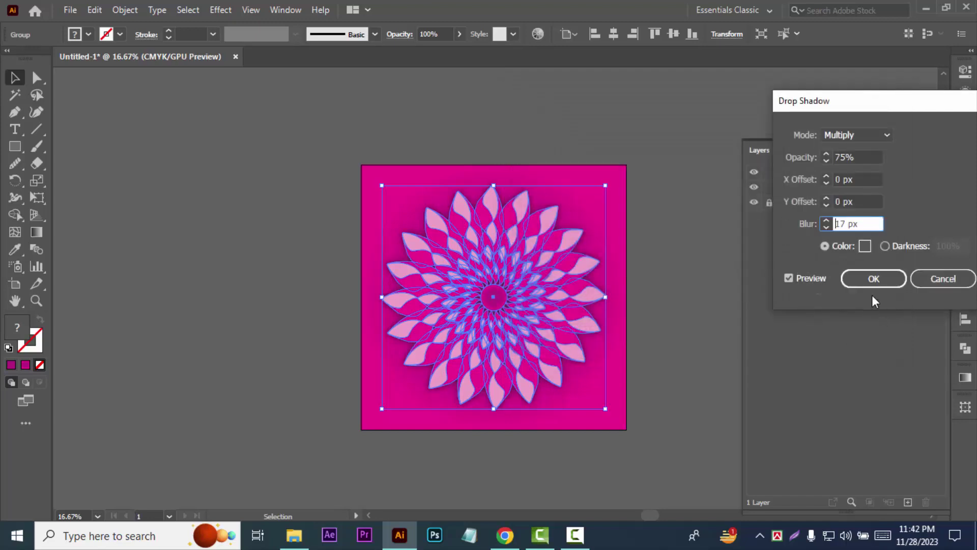
pyautogui.click(871, 280)
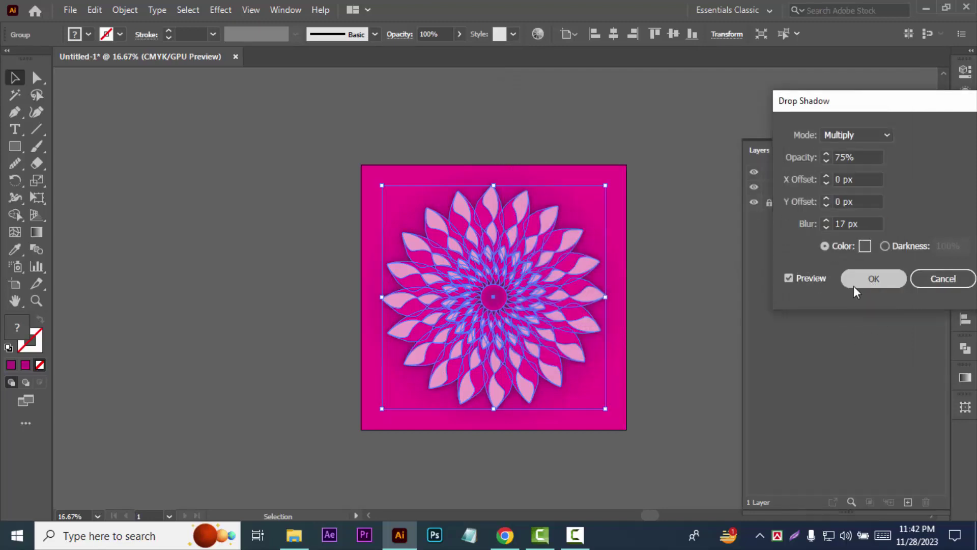
pyautogui.click(650, 363)
# - Collapse the contents of Layer 1 and hide the layer list
pyautogui.hotkey('ctrl', '+')
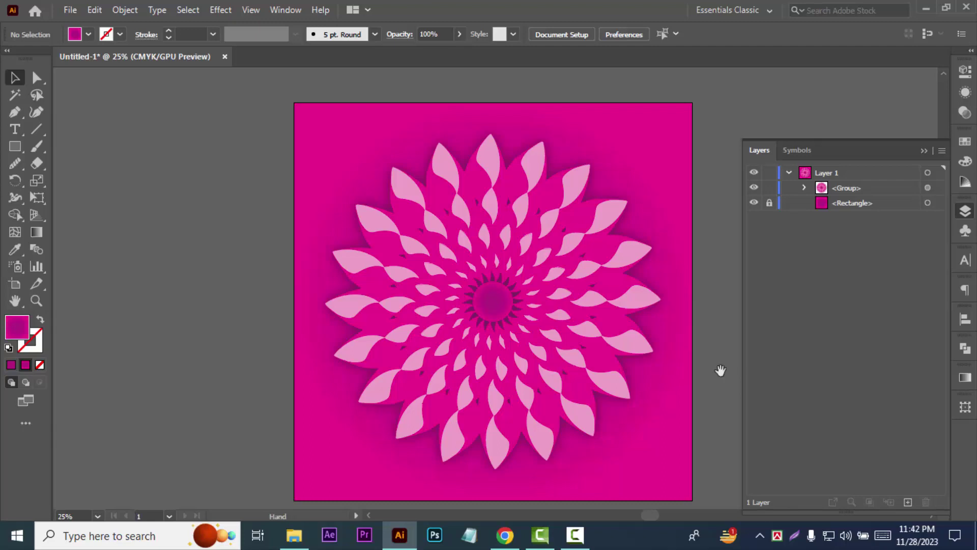
pyautogui.moveTo(719, 367); pyautogui.dragTo(638, 358)
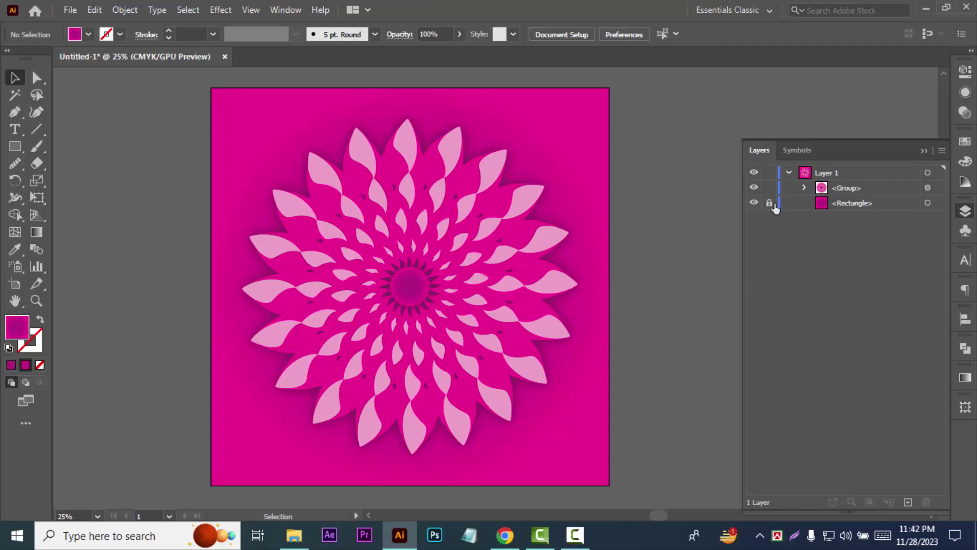
pyautogui.click(787, 173)
pyautogui.click(924, 152)
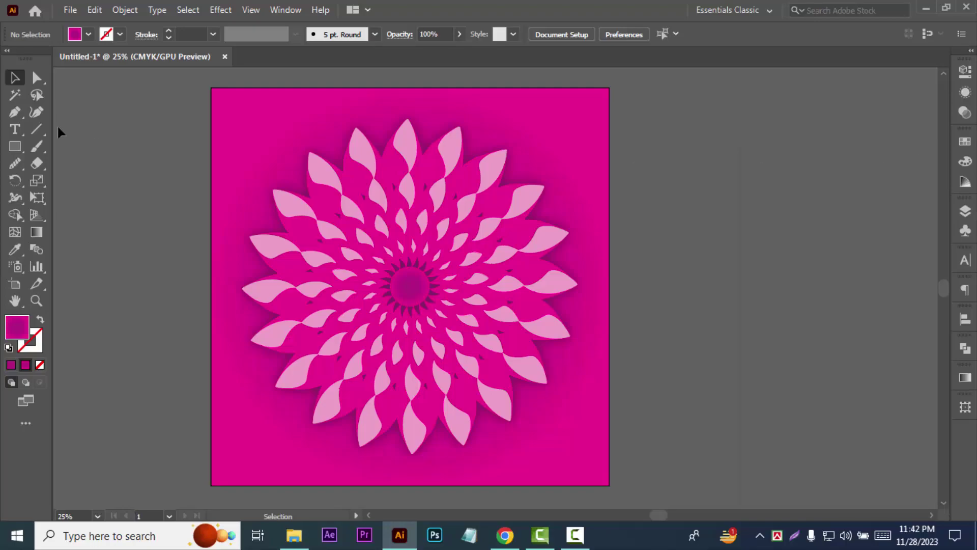